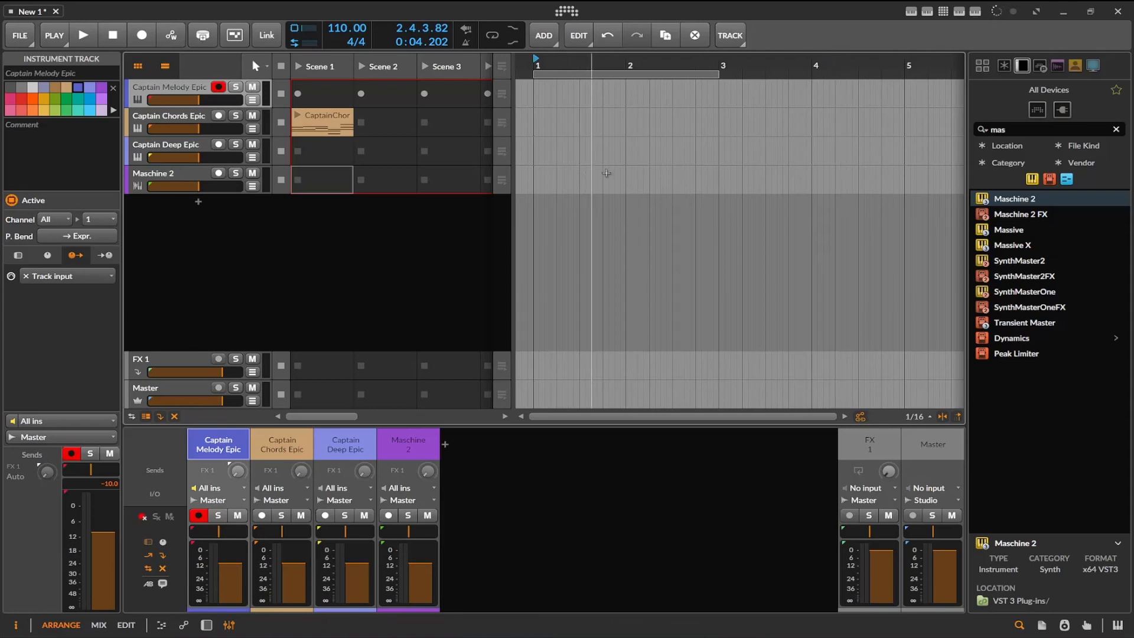
# Show the device chain of the Captain Deep Epic track and view its plugin interface
pyautogui.click(631, 150)
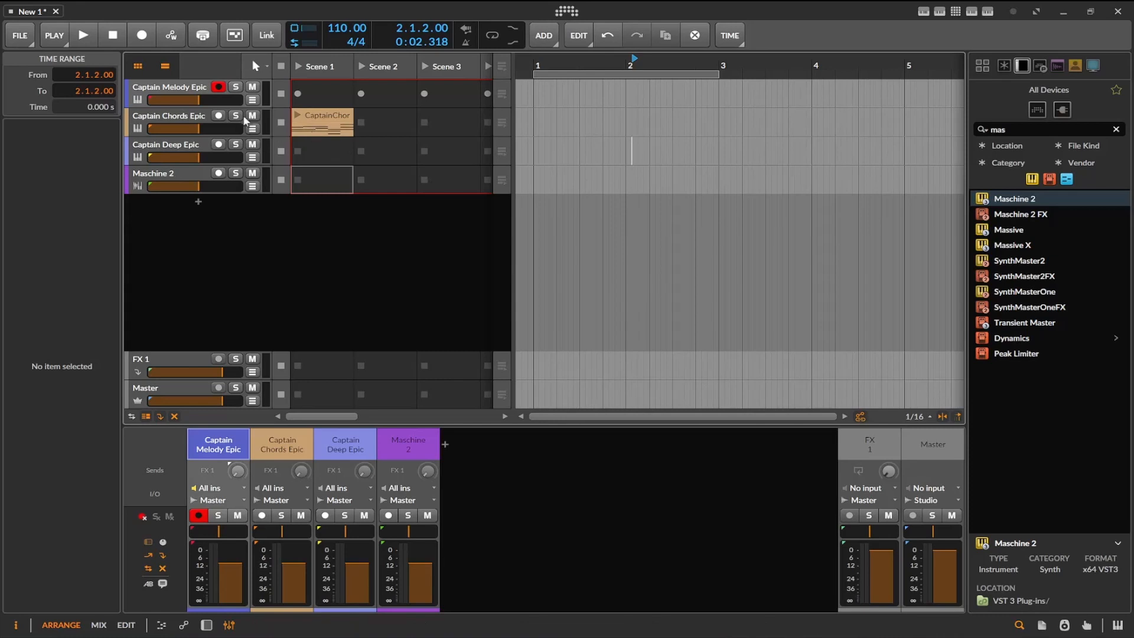
pyautogui.click(189, 112)
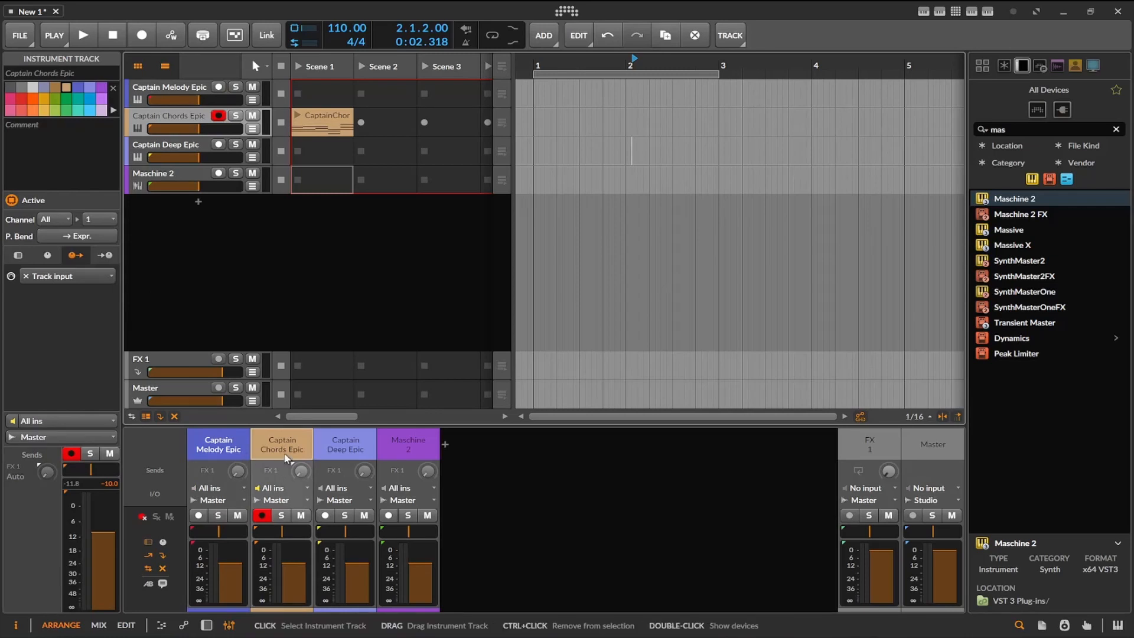
pyautogui.click(363, 446)
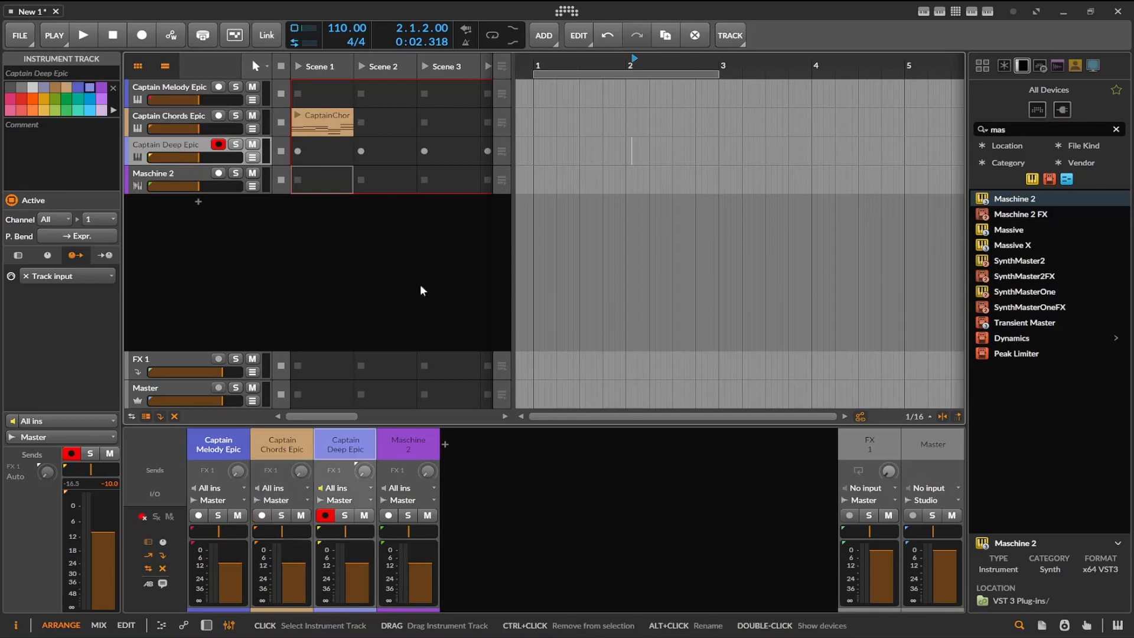
pyautogui.click(206, 625)
pyautogui.click(188, 572)
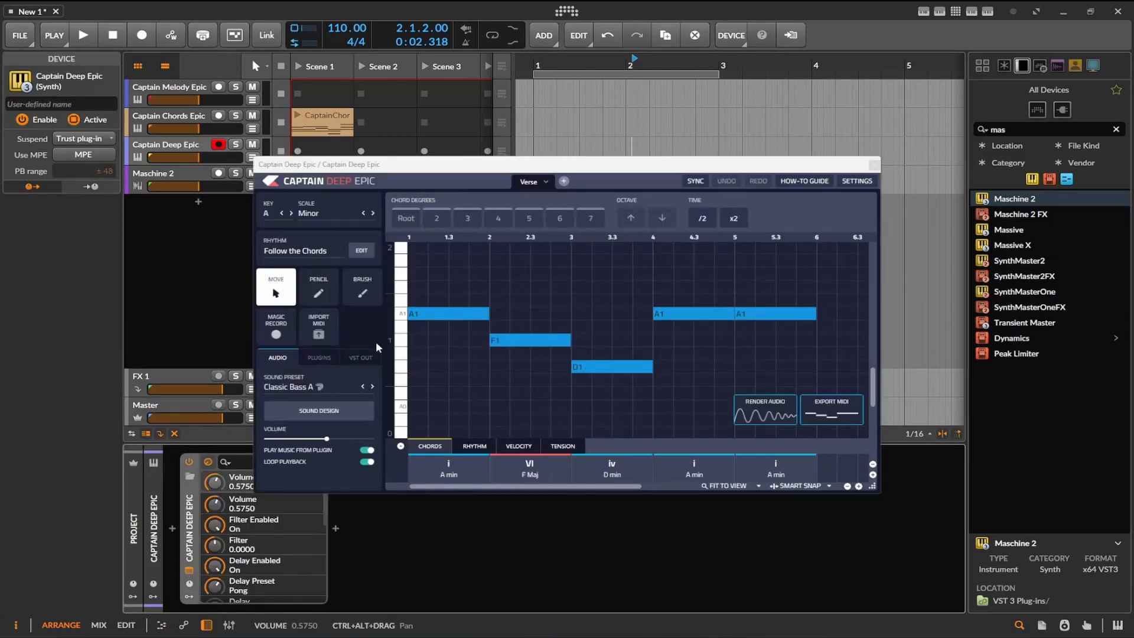
pyautogui.click(199, 270)
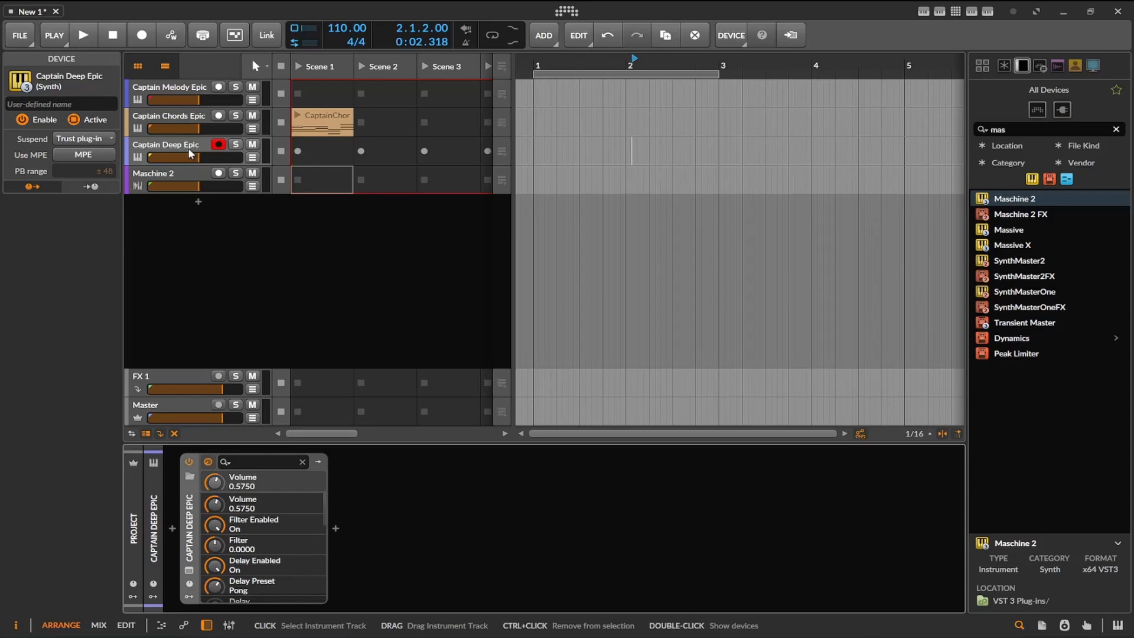
# Open Captain Melody Epic on its track and create a melody idea spanning bars 1 to 5
pyautogui.click(168, 92)
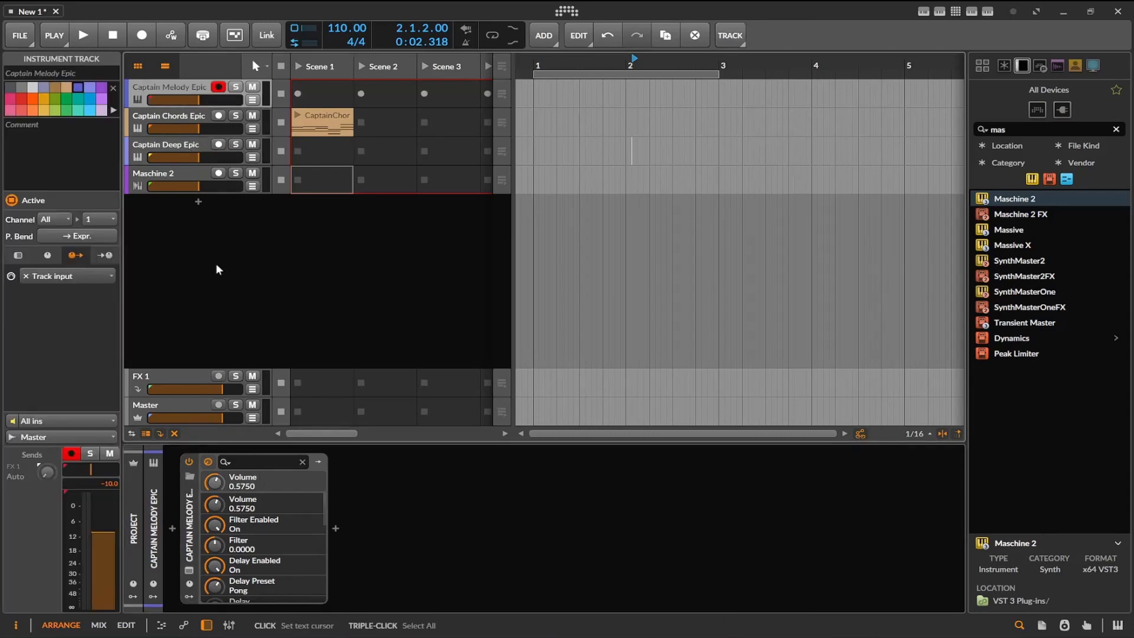
pyautogui.click(184, 146)
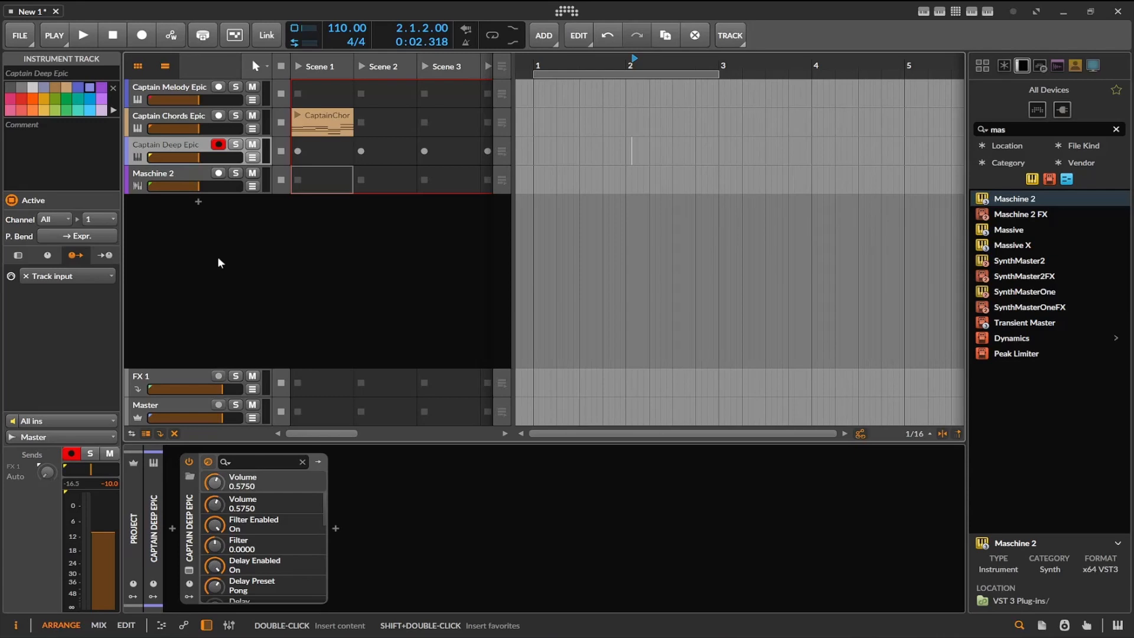
pyautogui.click(181, 89)
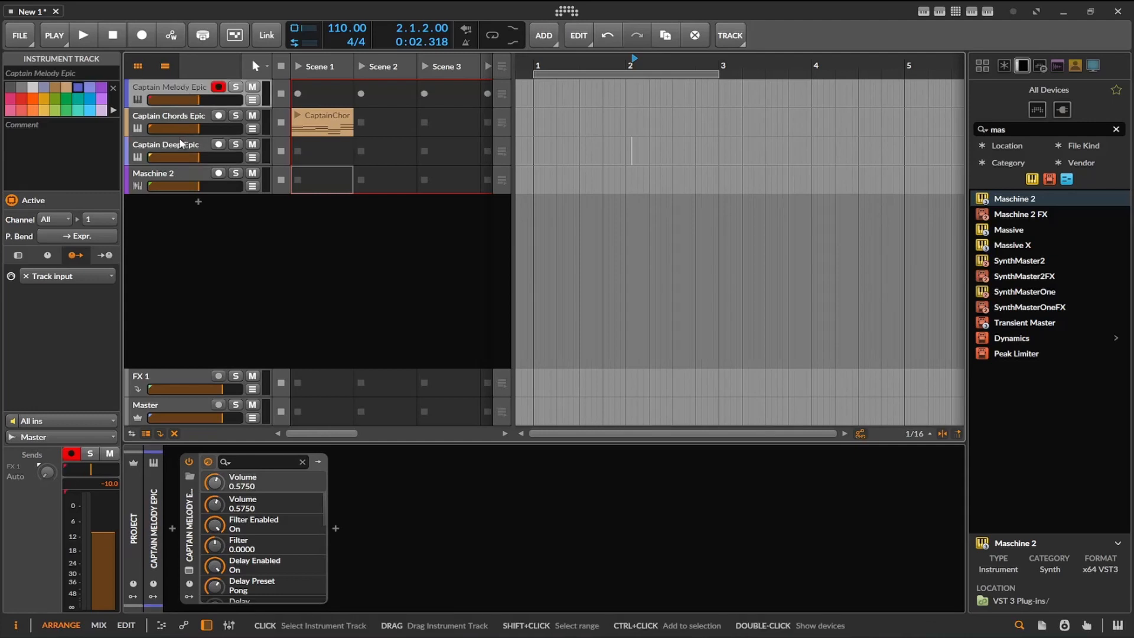
pyautogui.click(189, 569)
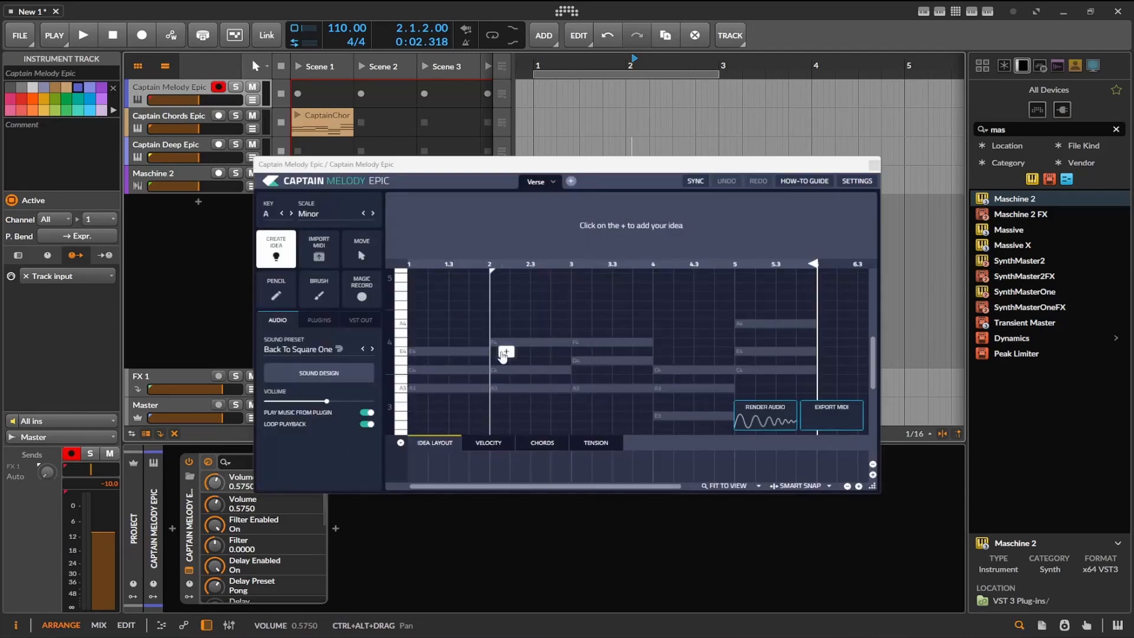
pyautogui.click(437, 356)
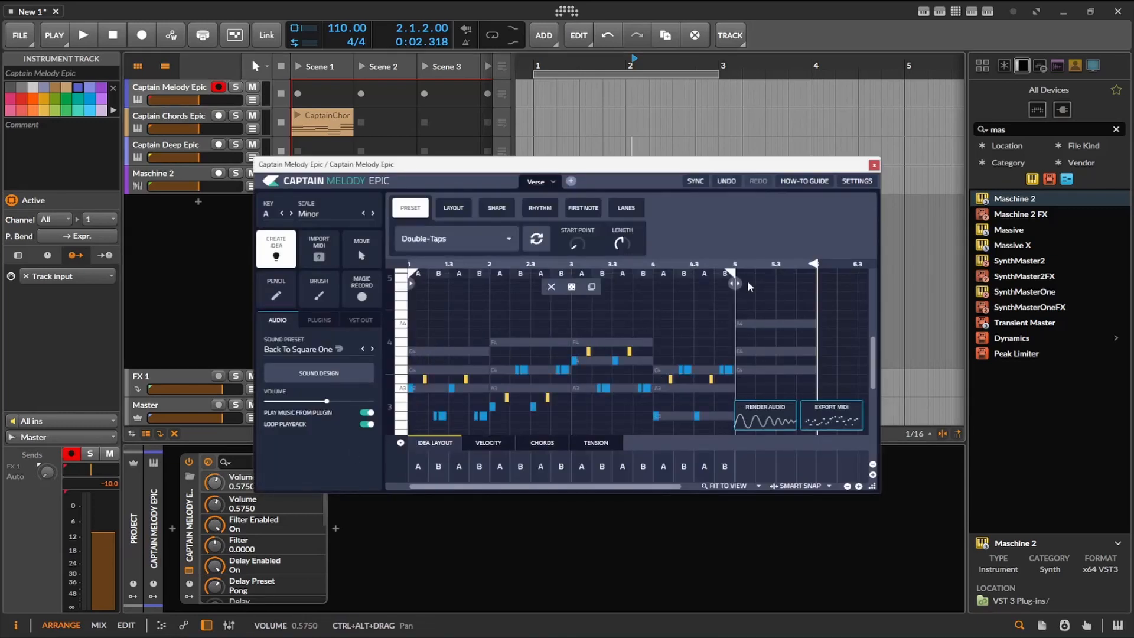
pyautogui.moveTo(730, 273)
pyautogui.mouseDown()
pyautogui.moveTo(811, 276)
pyautogui.moveTo(733, 275)
pyautogui.mouseUp()
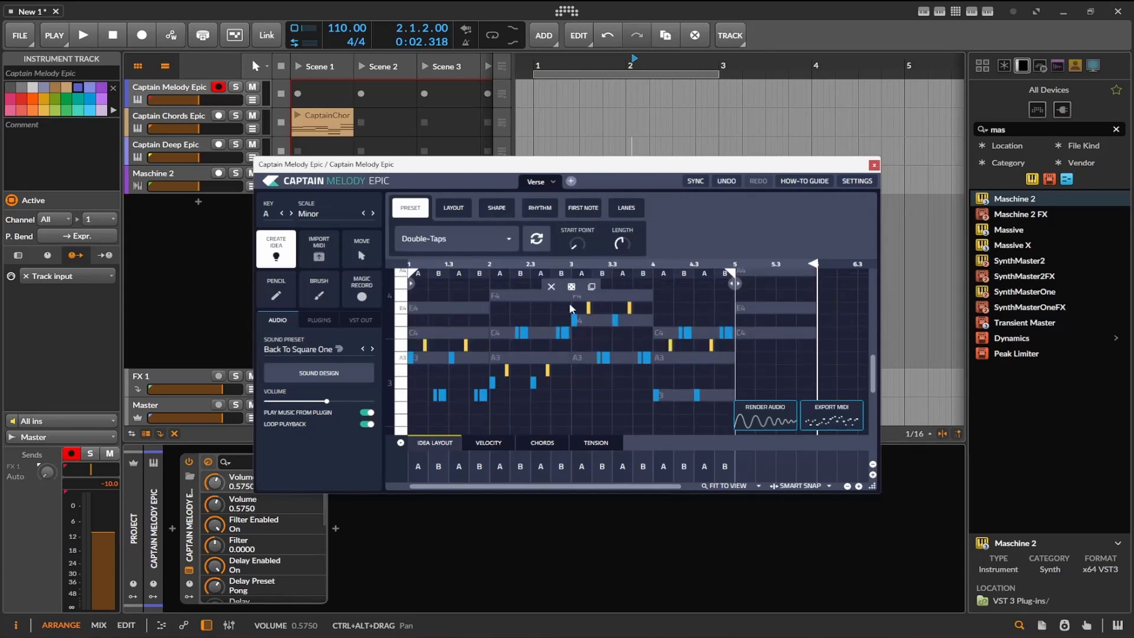
# Export the generated melody as MIDI into the Scene 1 slot of the Captain Melody Epic track
pyautogui.moveTo(627, 168); pyautogui.dragTo(636, 253)
pyautogui.moveTo(837, 508); pyautogui.dragTo(322, 94)
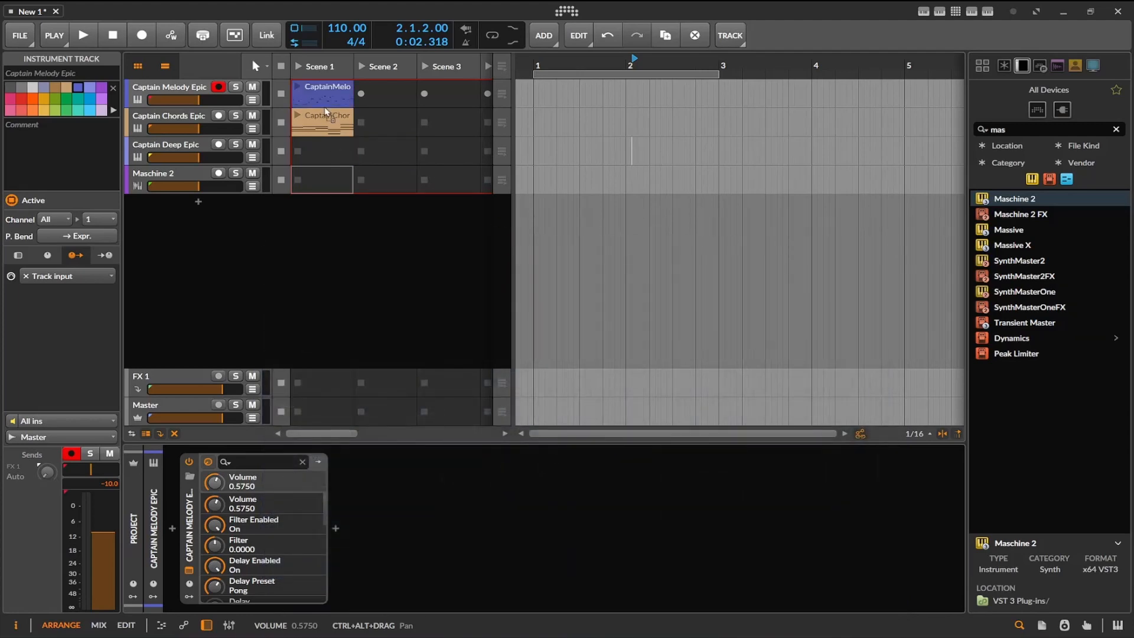
pyautogui.press('Return')
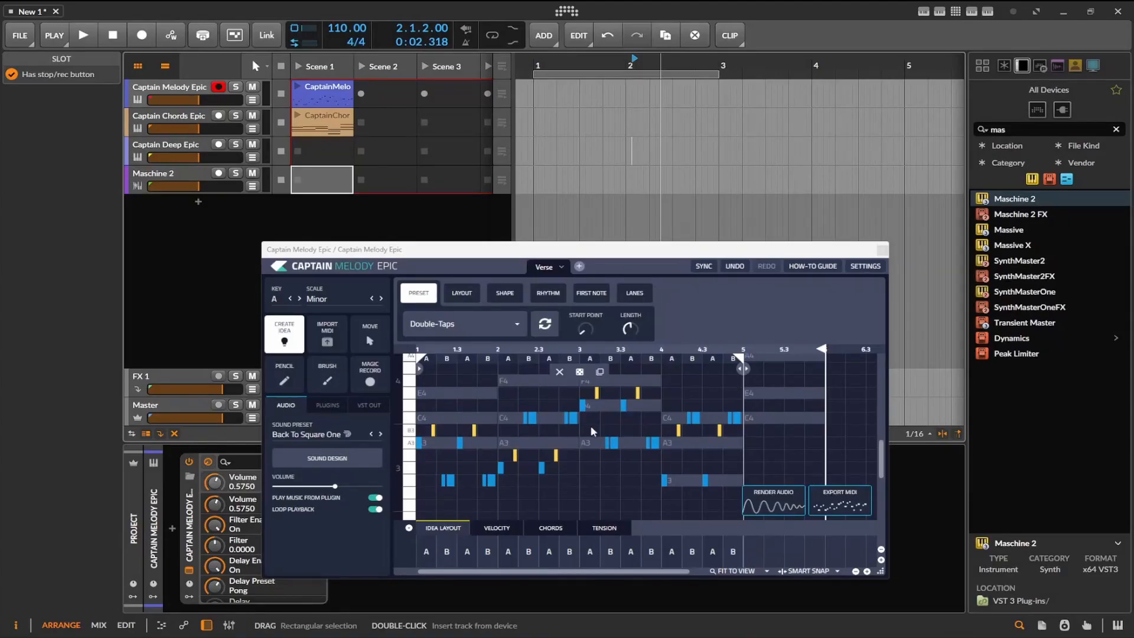
# Randomize the melody idea and export its MIDI into the track's Scene 2 slot without importing tempo automation
pyautogui.click(578, 372)
pyautogui.click(577, 371)
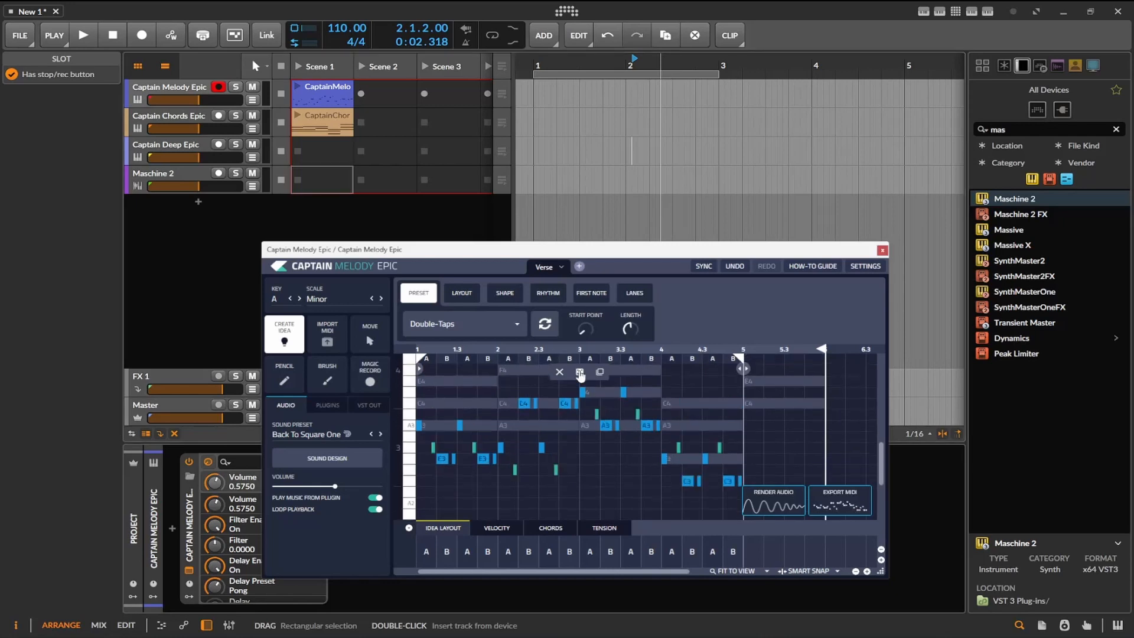
pyautogui.moveTo(839, 502); pyautogui.dragTo(388, 90)
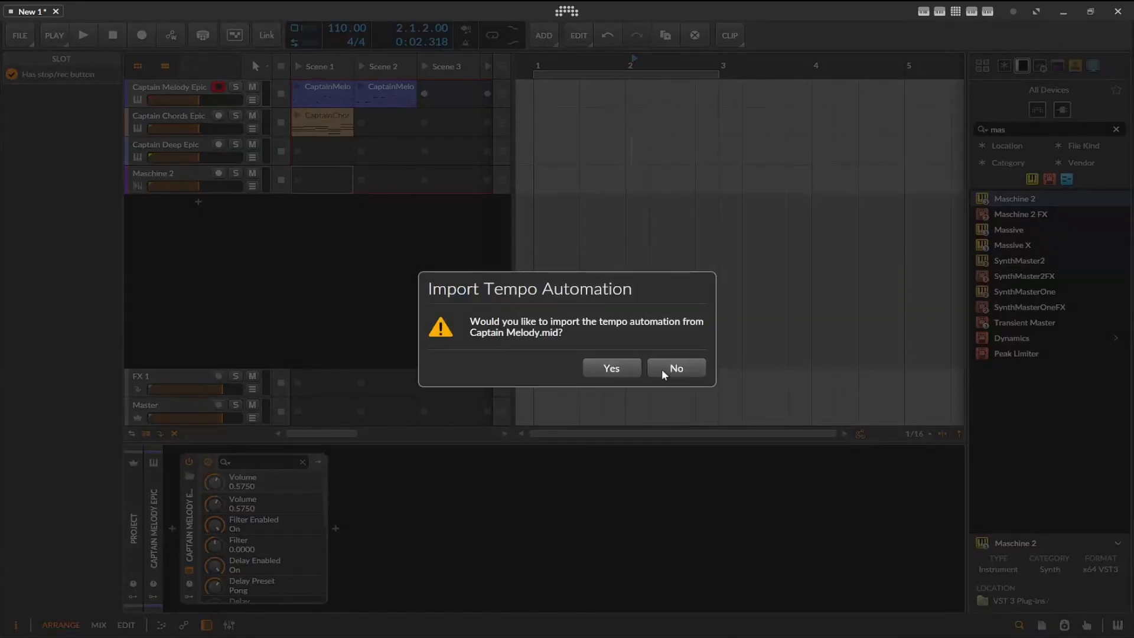
pyautogui.click(661, 369)
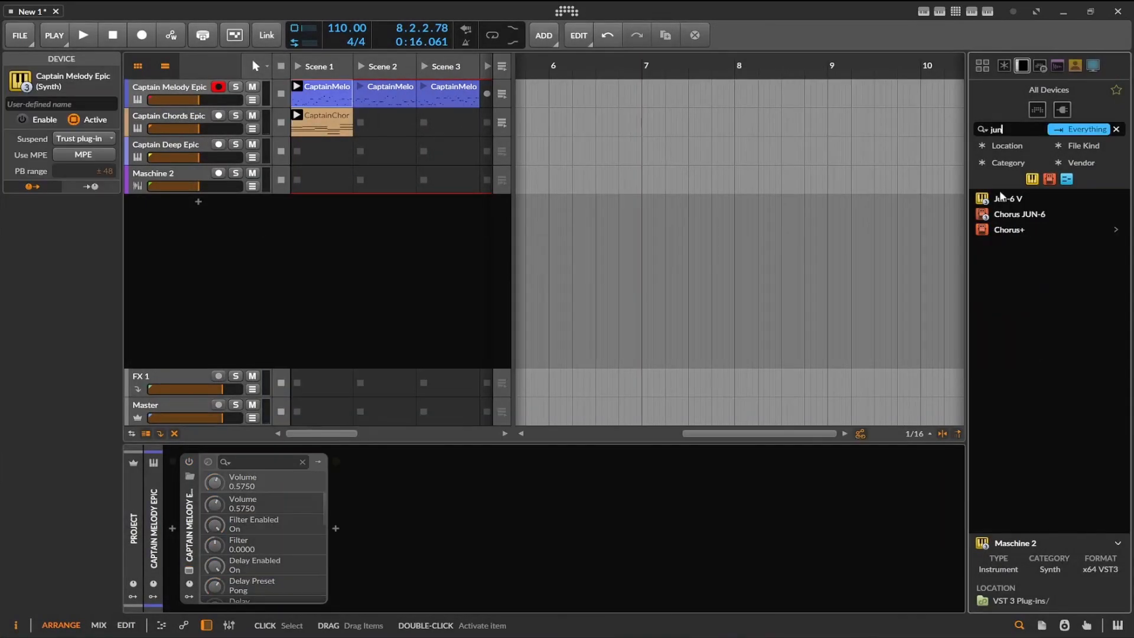
# Add the Jun-6 V synth after Captain Melody Epic and raise the track volume to -4.4 dB during playback
pyautogui.moveTo(1000, 195); pyautogui.dragTo(466, 507)
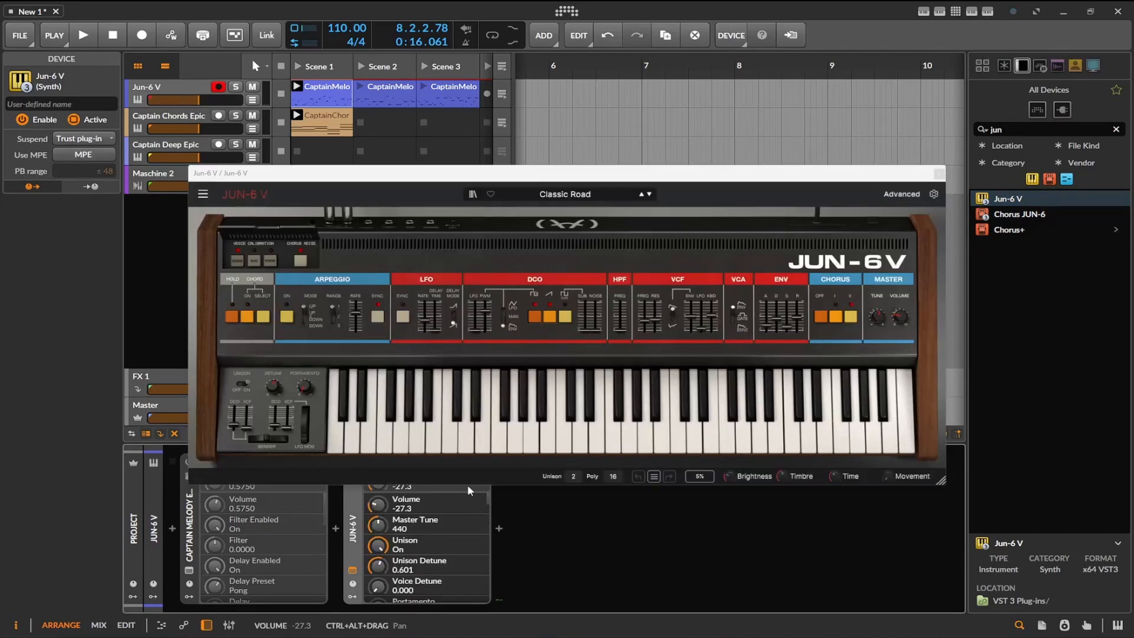
pyautogui.click(530, 440)
pyautogui.click(938, 174)
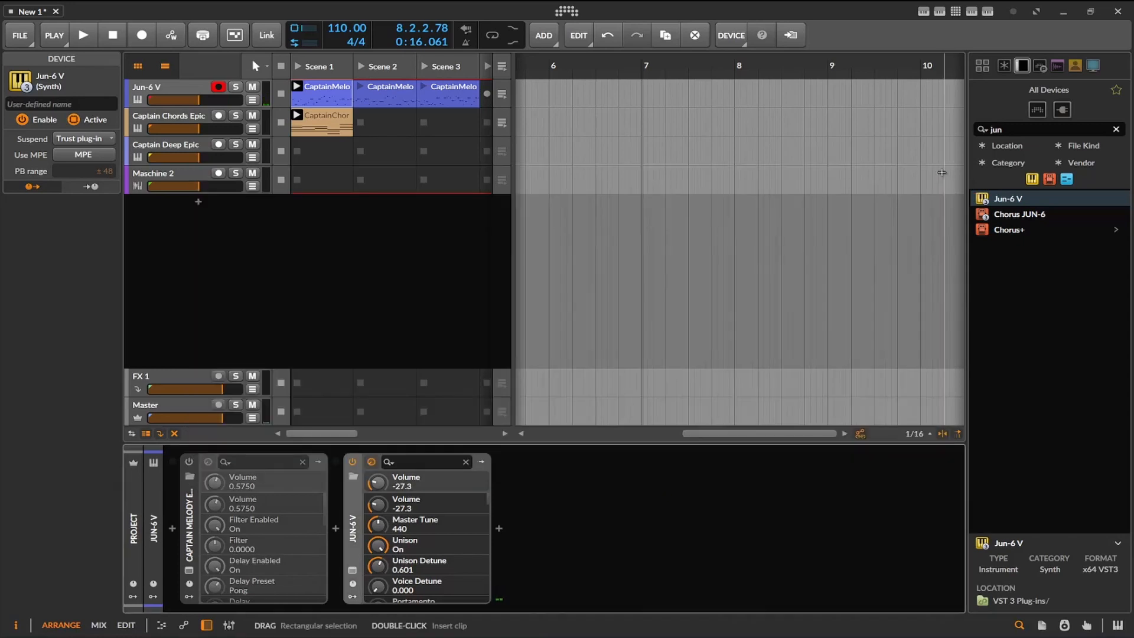
pyautogui.press('space')
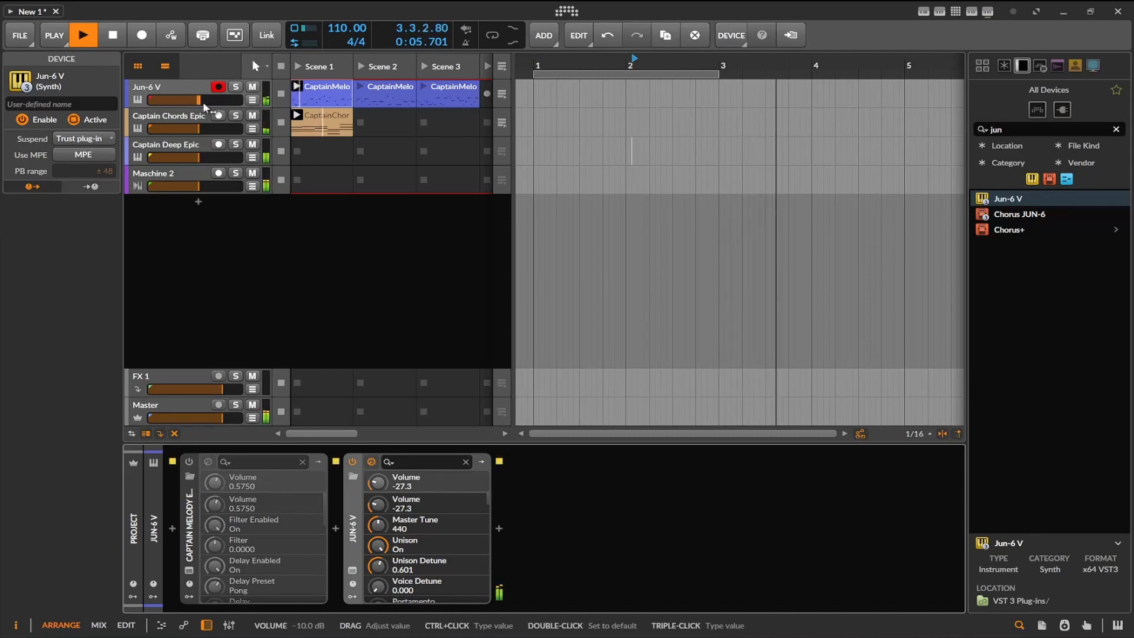
pyautogui.moveTo(200, 101); pyautogui.dragTo(212, 101)
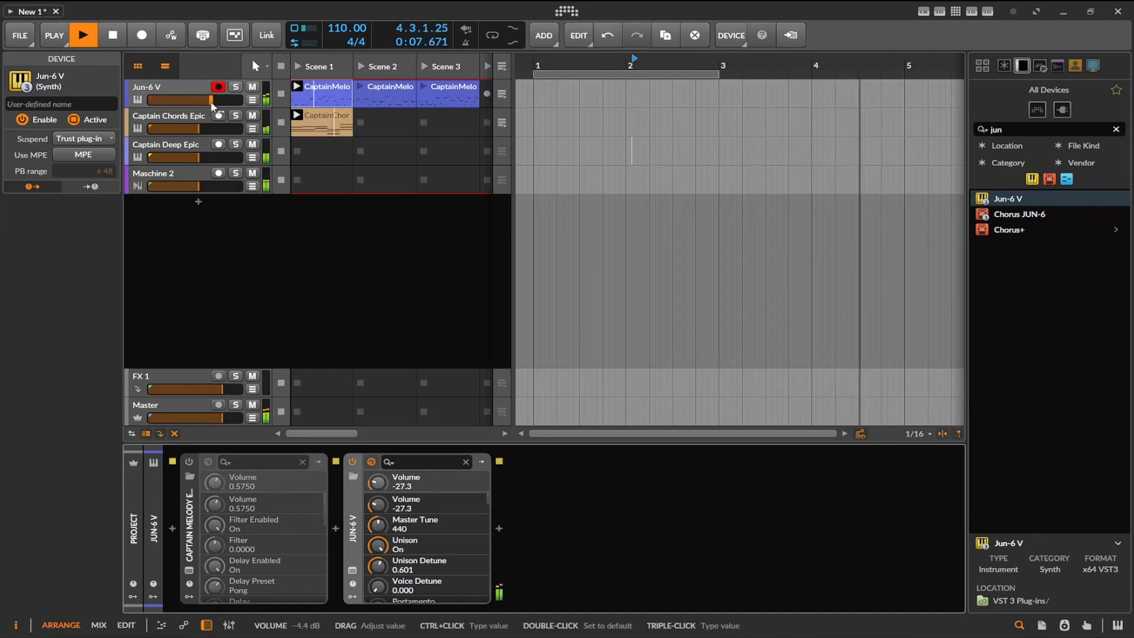
# Step the Jun-6 V through its presets to Filter Sweep Arpg while listening, and stop playback
pyautogui.click(352, 570)
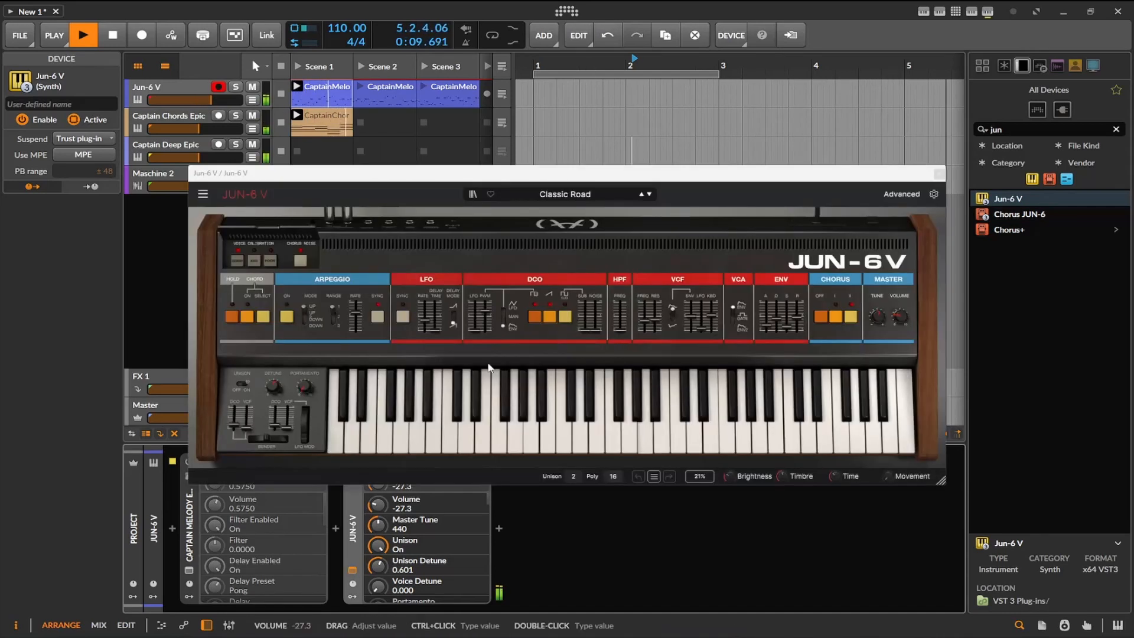
pyautogui.click(649, 195)
pyautogui.click(650, 195)
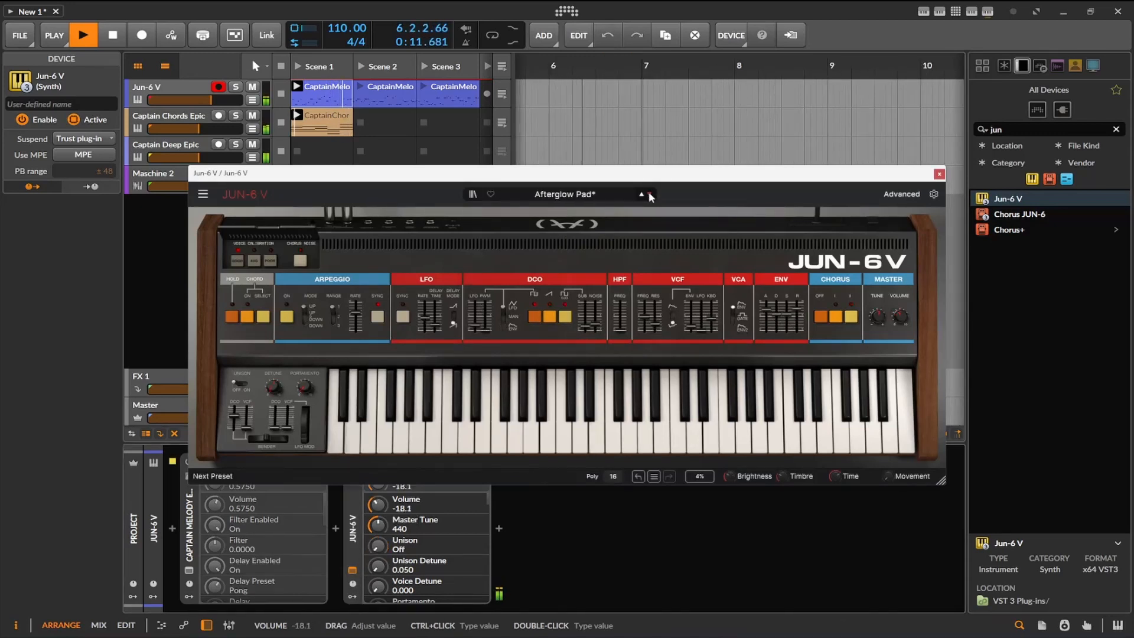
pyautogui.click(650, 195)
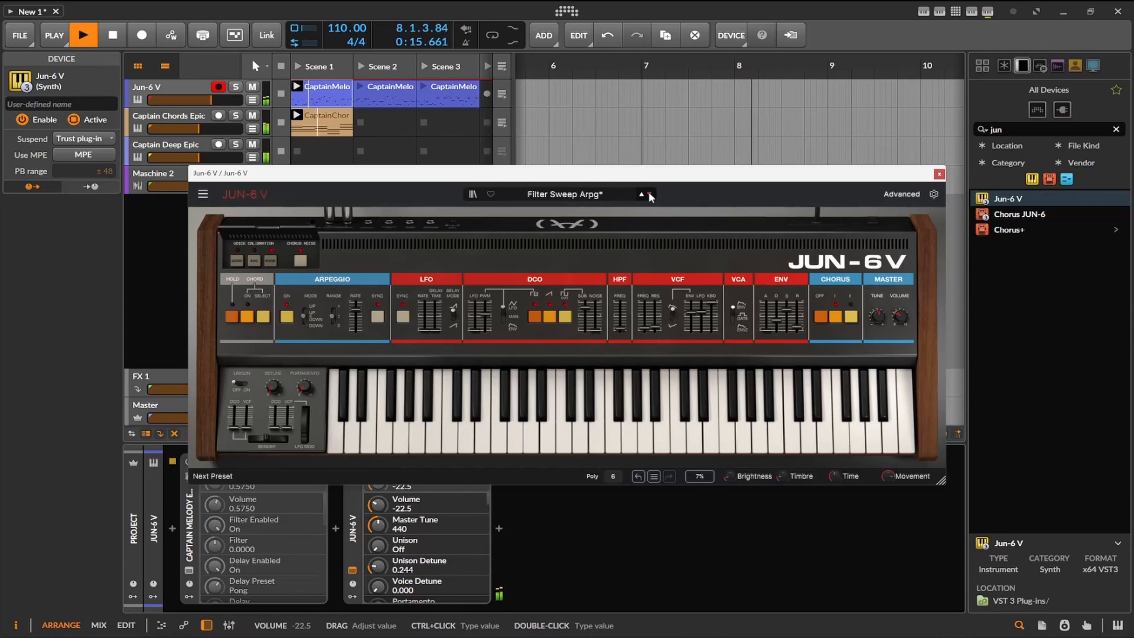
pyautogui.click(939, 174)
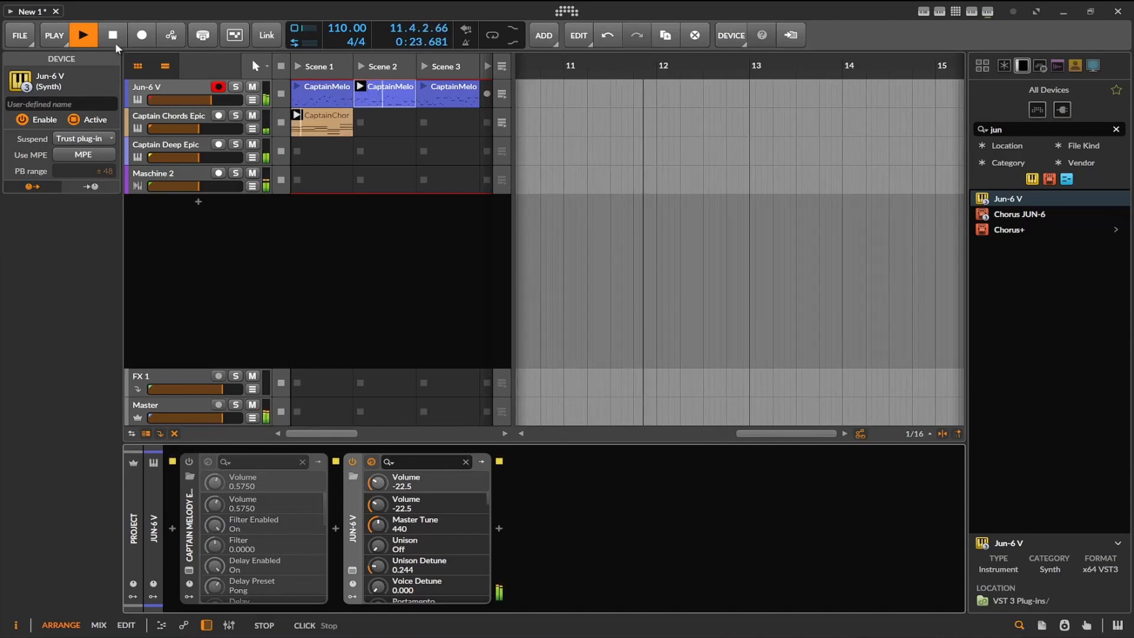
pyautogui.press('space')
# Search the devices for "pig" and add Pigments after Captain Deep Epic on the Captain Deep Epic track
pyautogui.moveTo(1003, 129); pyautogui.dragTo(895, 119)
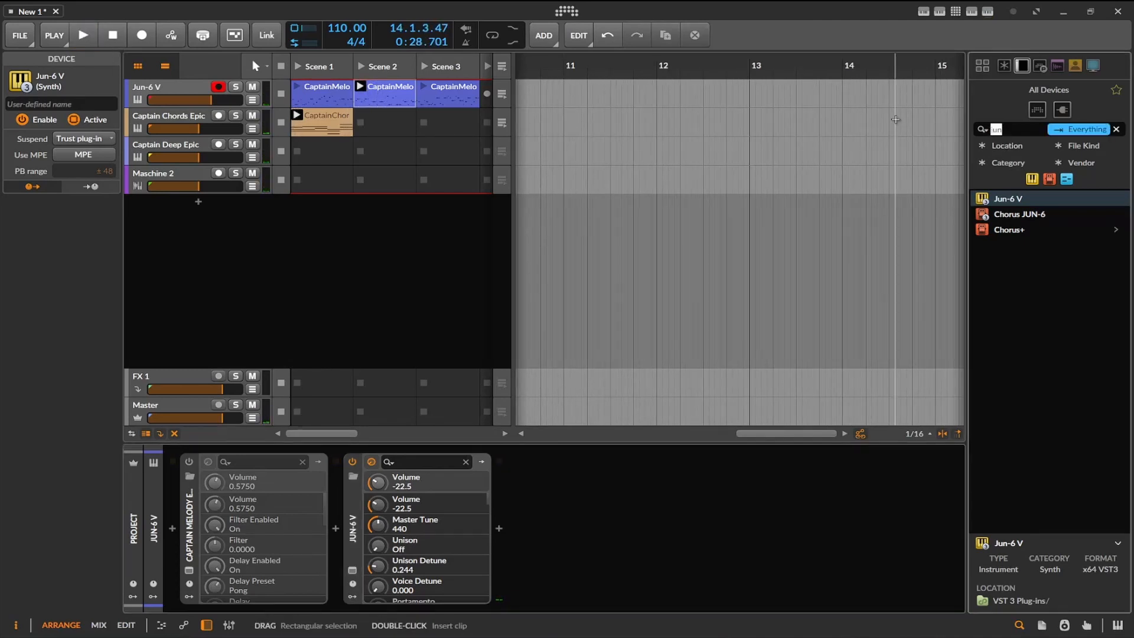
pyautogui.write('pig')
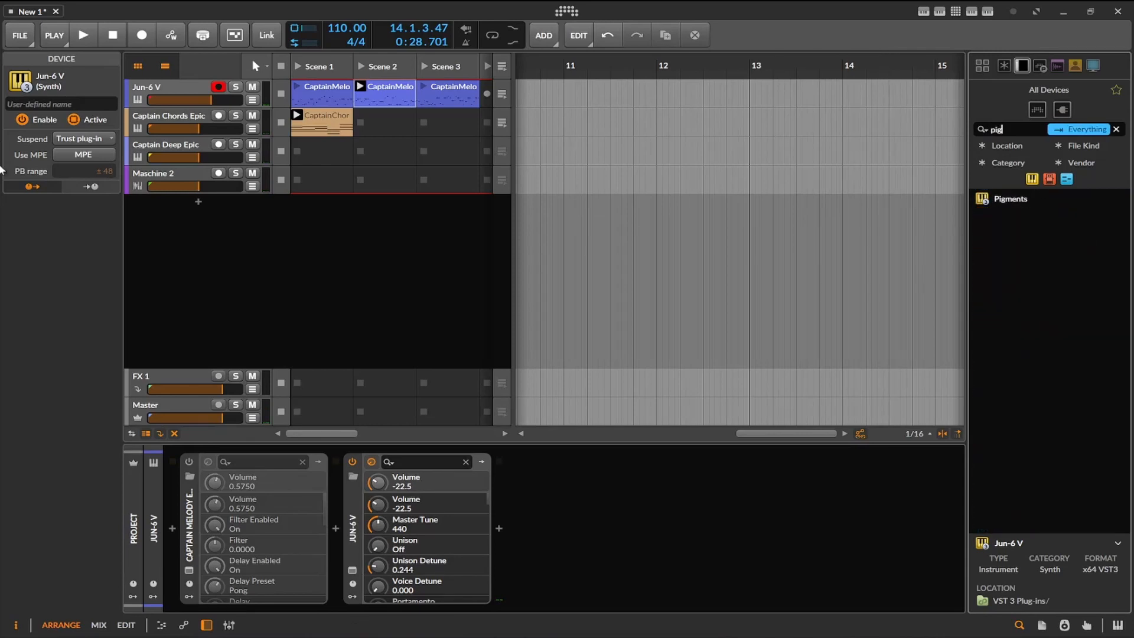
pyautogui.click(177, 145)
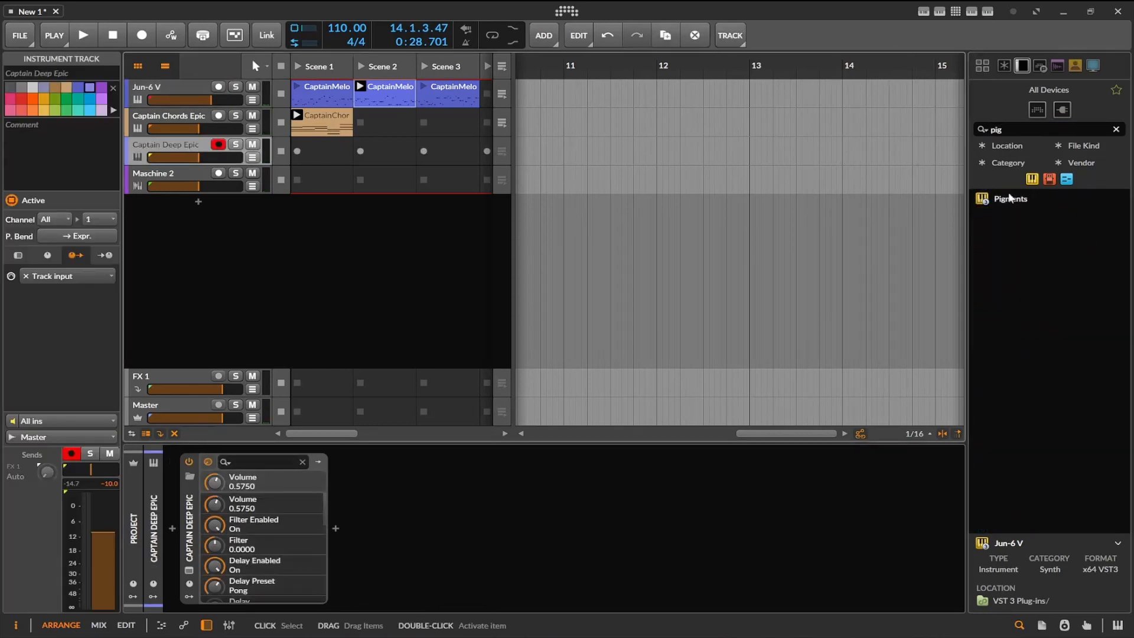
pyautogui.moveTo(1009, 199); pyautogui.dragTo(676, 541)
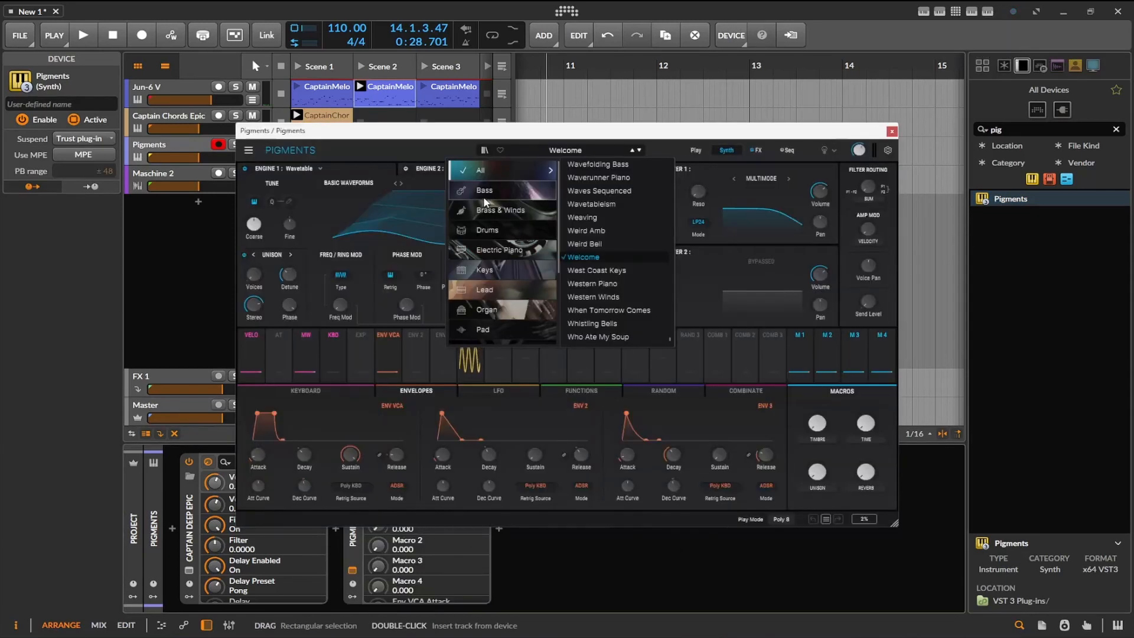
# Load the Acid Rain preset from the Bass category in Pigments and close its window
pyautogui.click(484, 192)
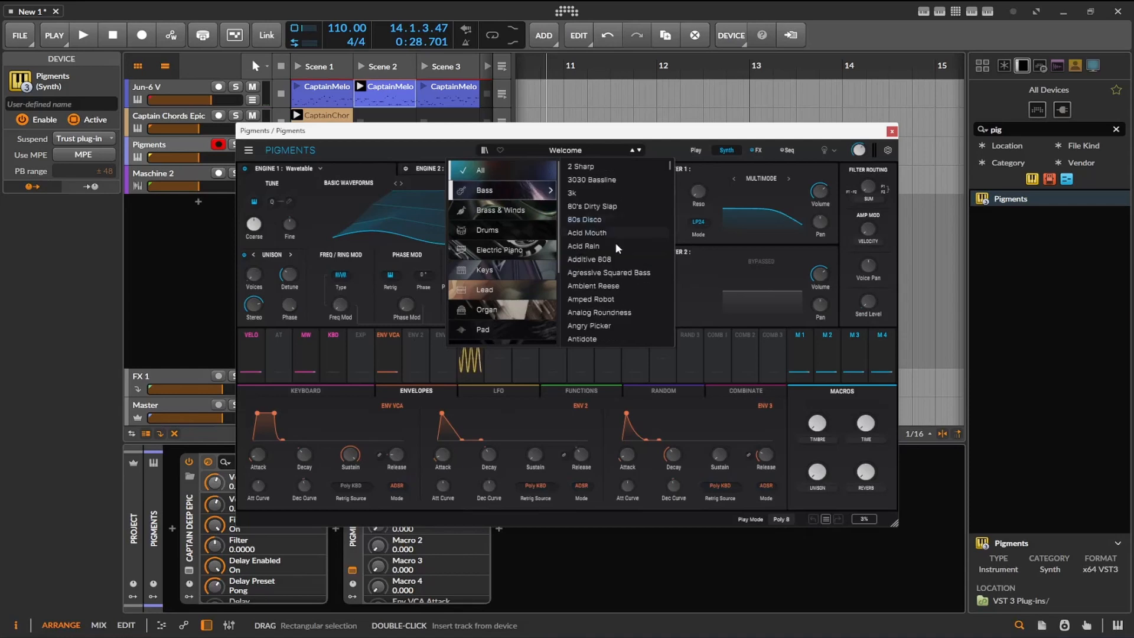
pyautogui.click(611, 246)
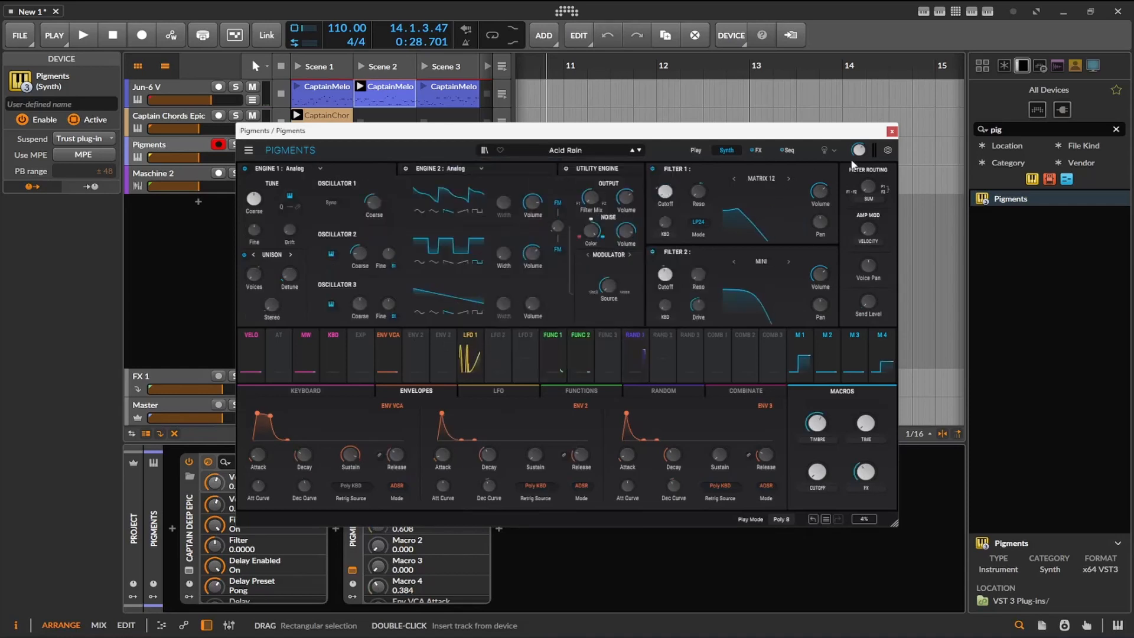
pyautogui.click(892, 131)
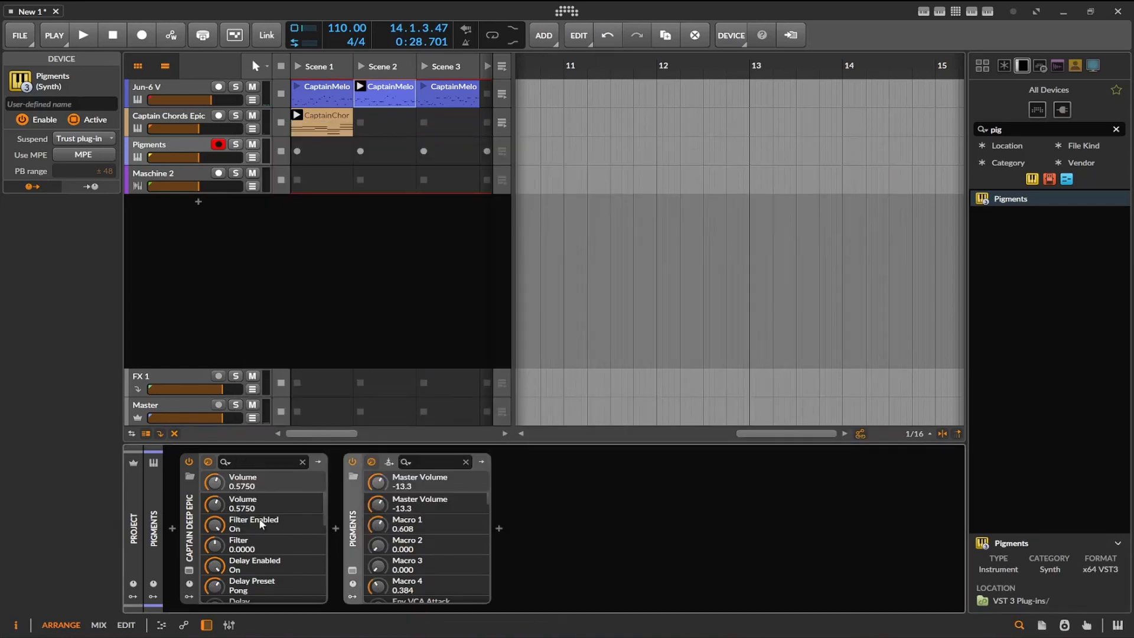
# Export the Captain Deep Epic bassline as MIDI into the Pigments track's Scene 1 slot without importing tempo automation
pyautogui.click(189, 570)
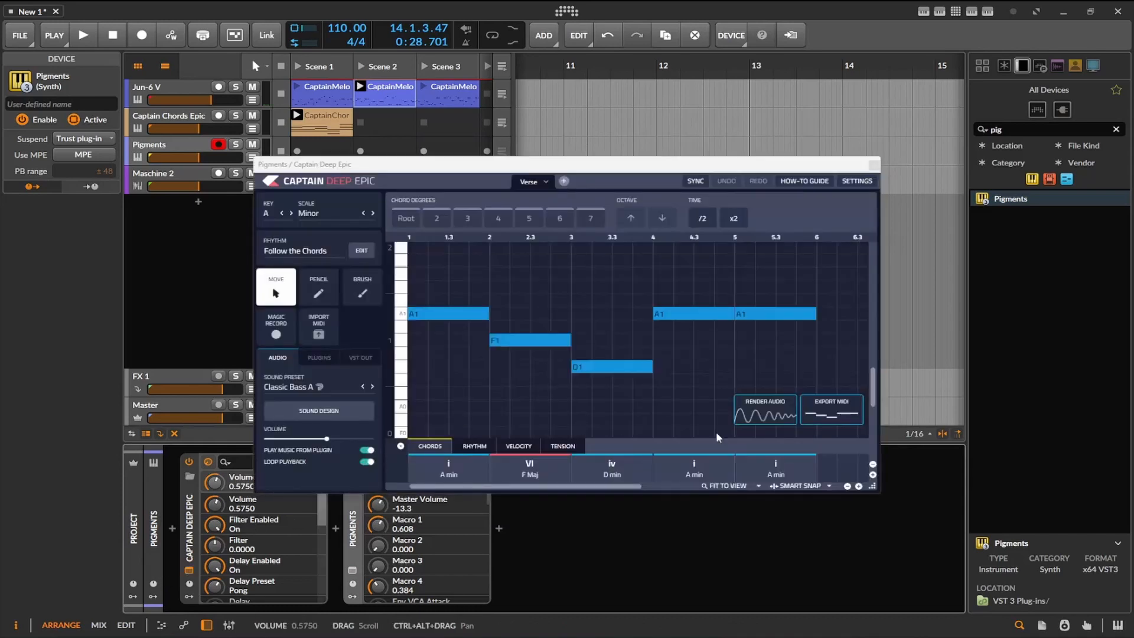
pyautogui.click(764, 411)
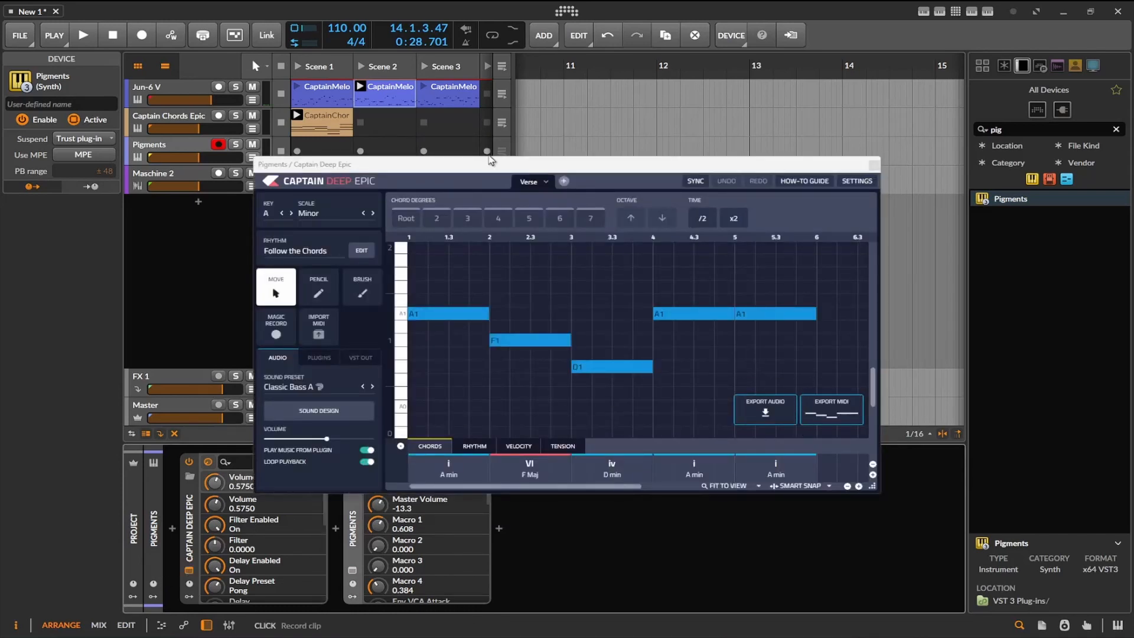
pyautogui.moveTo(486, 164); pyautogui.dragTo(491, 245)
pyautogui.moveTo(838, 493); pyautogui.dragTo(320, 159)
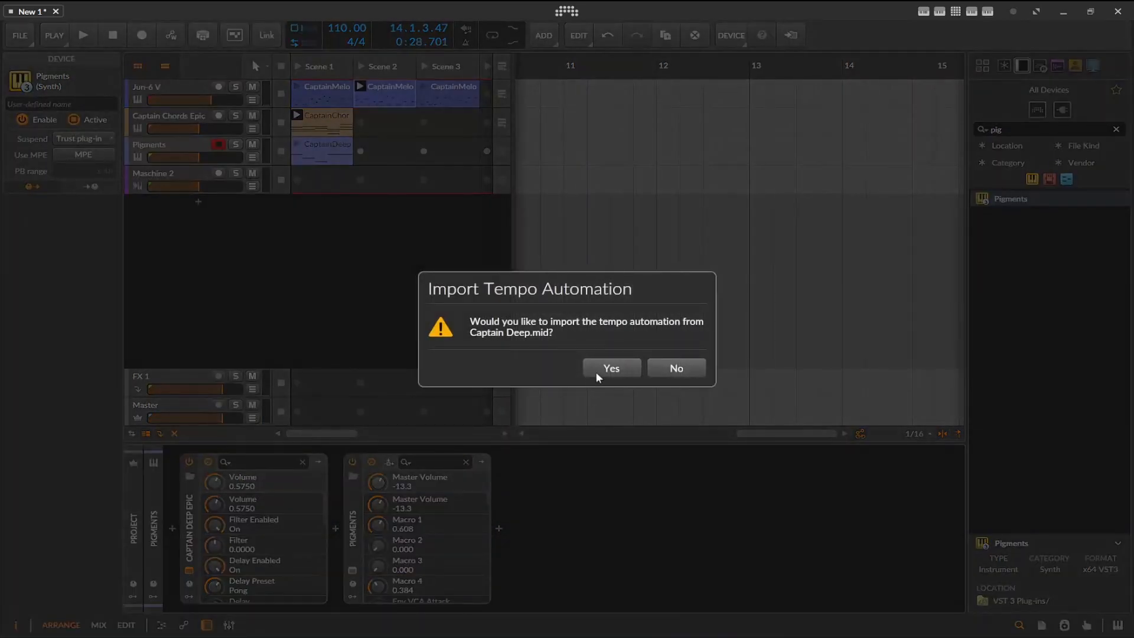
pyautogui.click(677, 368)
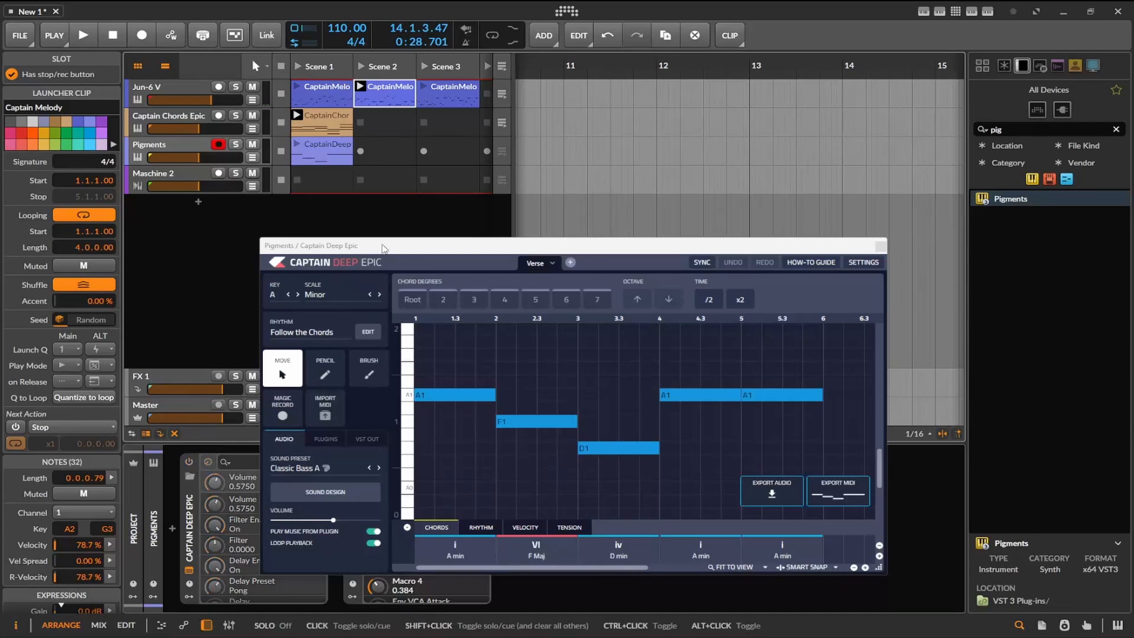
# Start playback and launch the Captain Deep clip in Scene 1 on the Pigments track
pyautogui.click(83, 34)
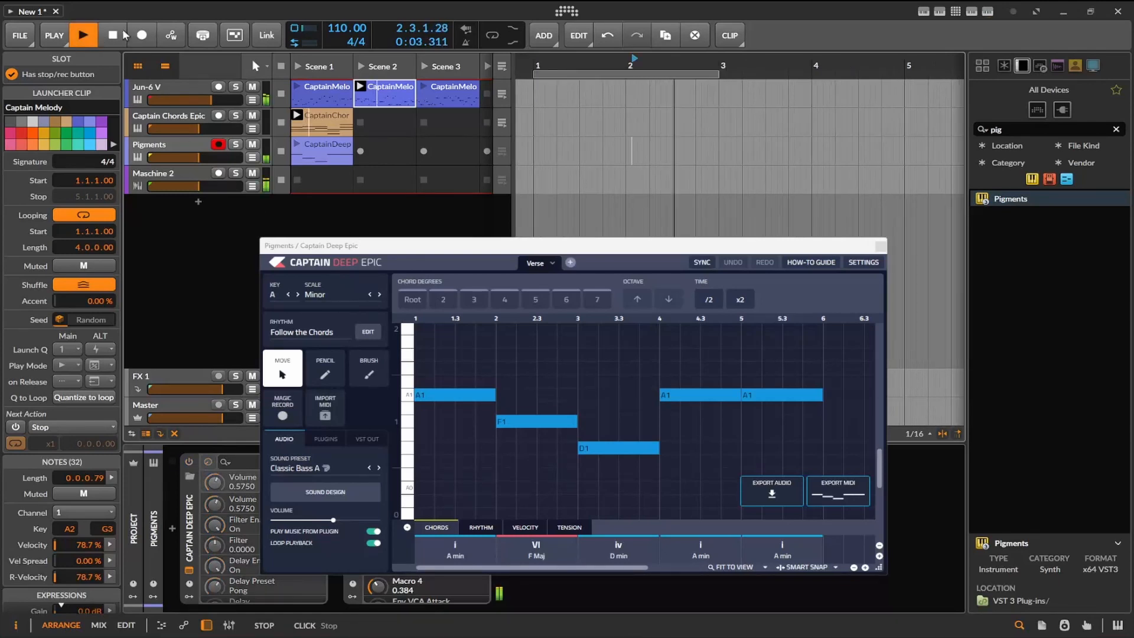
pyautogui.click(297, 145)
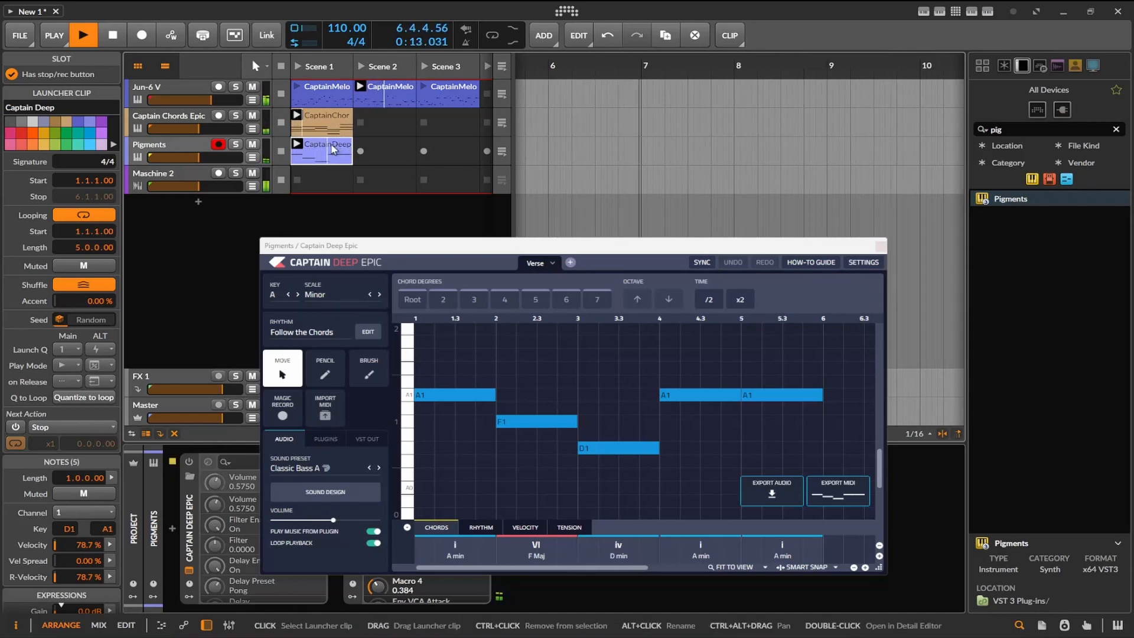
pyautogui.rightClick(332, 149)
# Close the Captain Deep Epic window and stop playback after listening to the clips
pyautogui.click(885, 249)
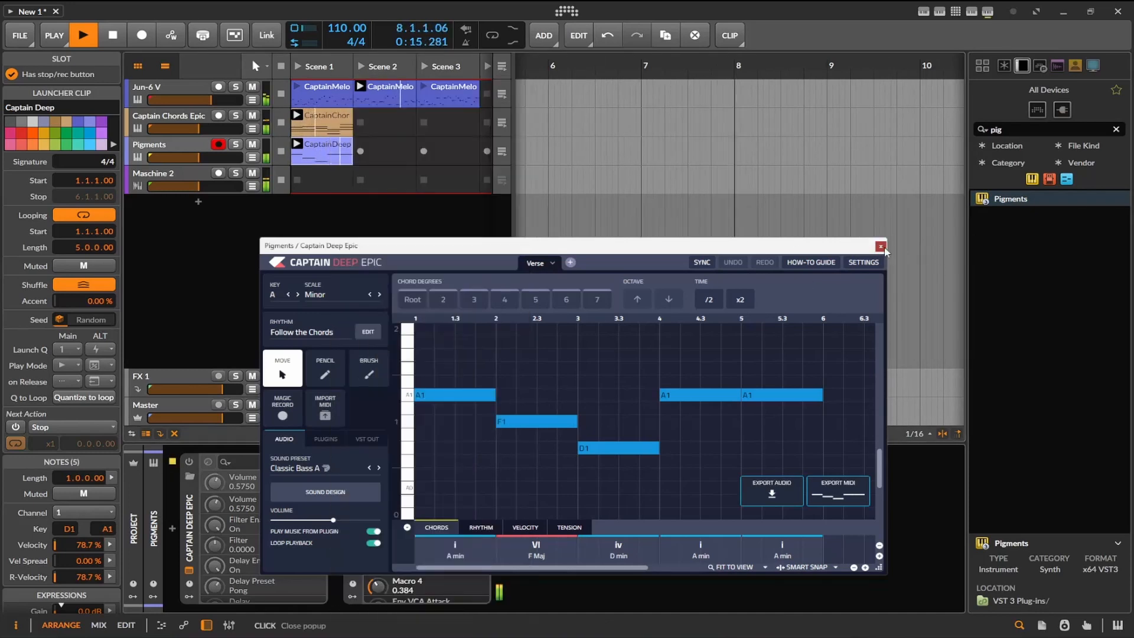
pyautogui.click(885, 249)
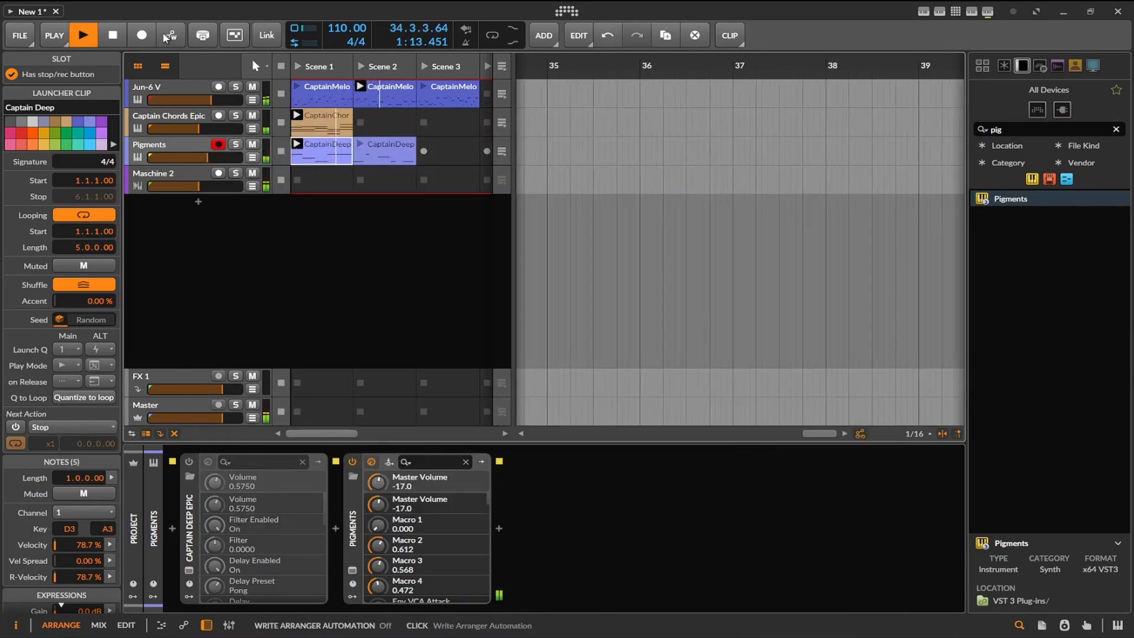
pyautogui.click(109, 37)
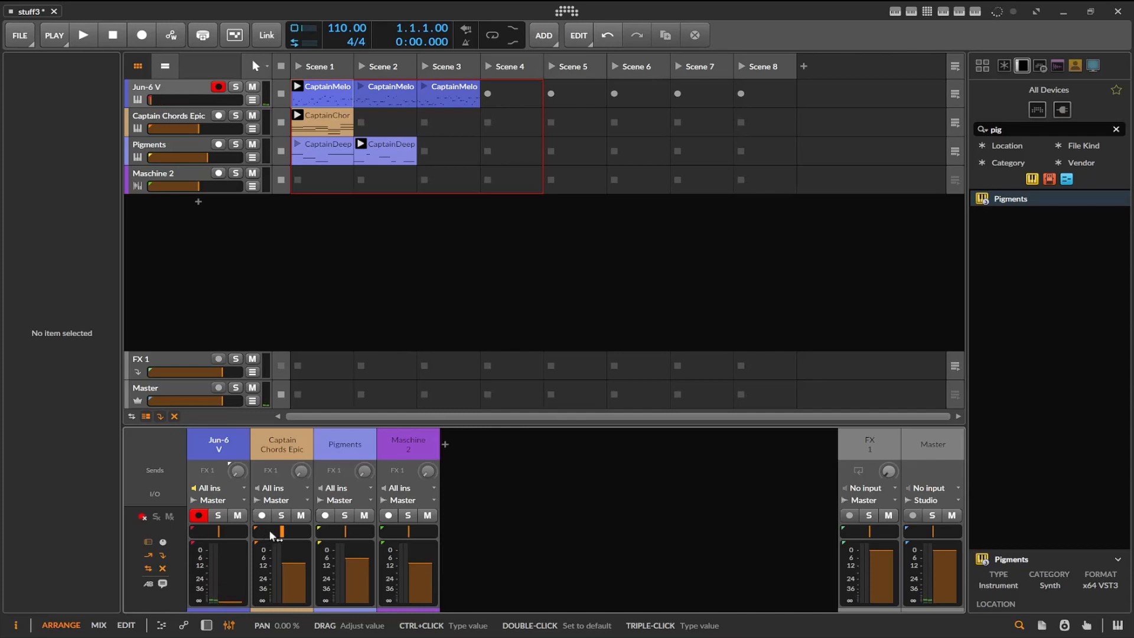
# Map the Captain Chords Epic, Pigments and Maschine 2 track volumes to a hardware controller and mix the tracks during playback
pyautogui.rightClick(297, 578)
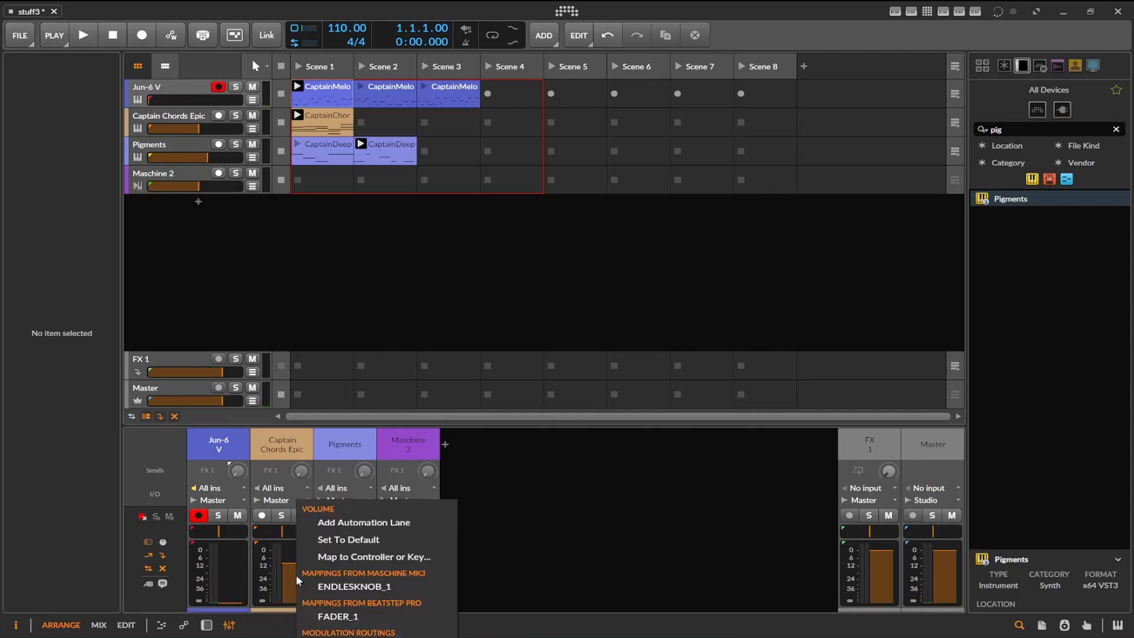
pyautogui.click(332, 551)
pyautogui.rightClick(357, 564)
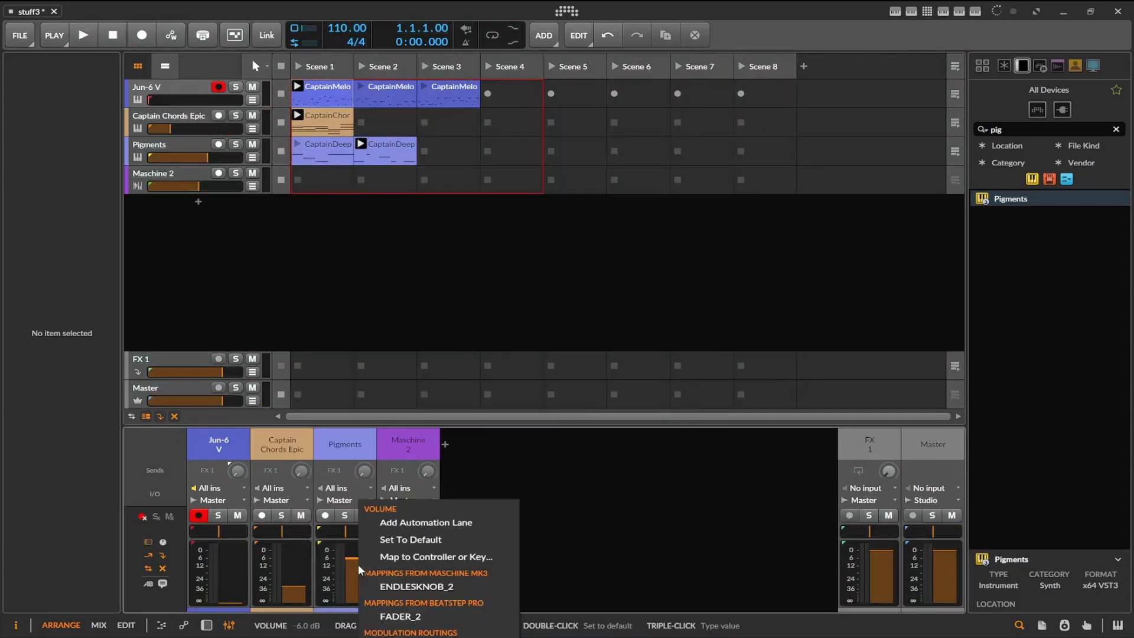
pyautogui.click(405, 560)
pyautogui.rightClick(413, 565)
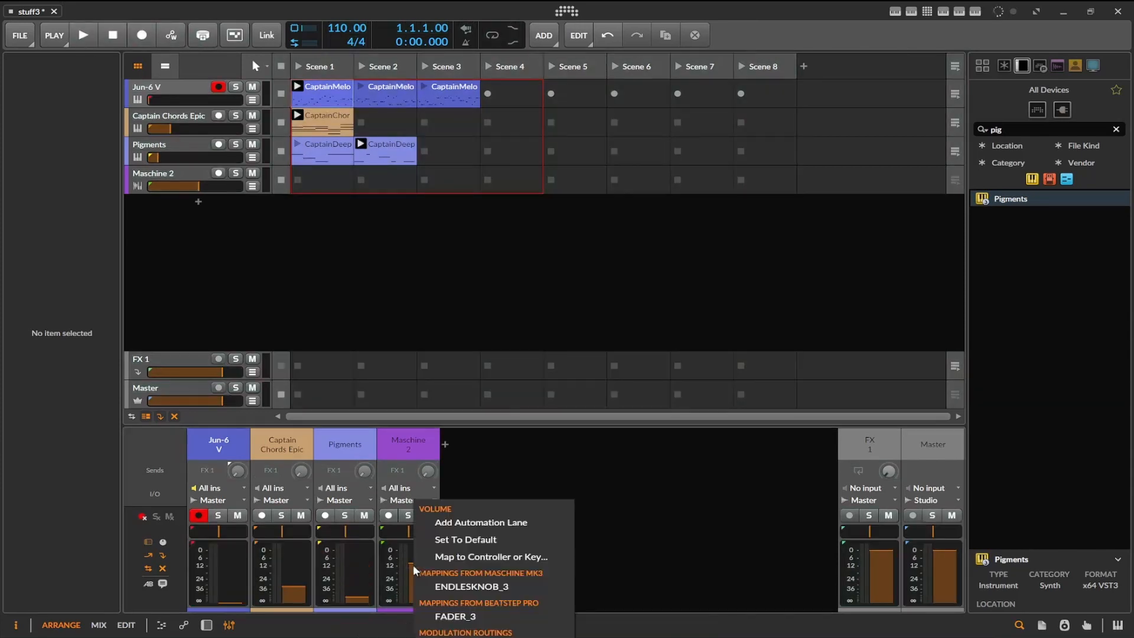
pyautogui.click(438, 558)
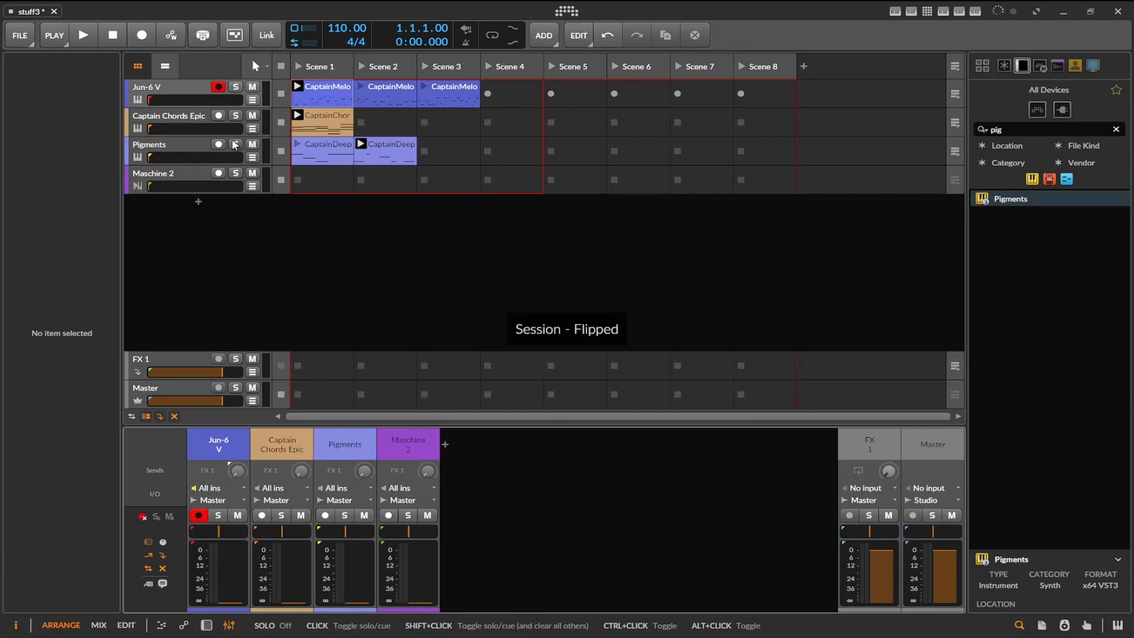
pyautogui.press('space')
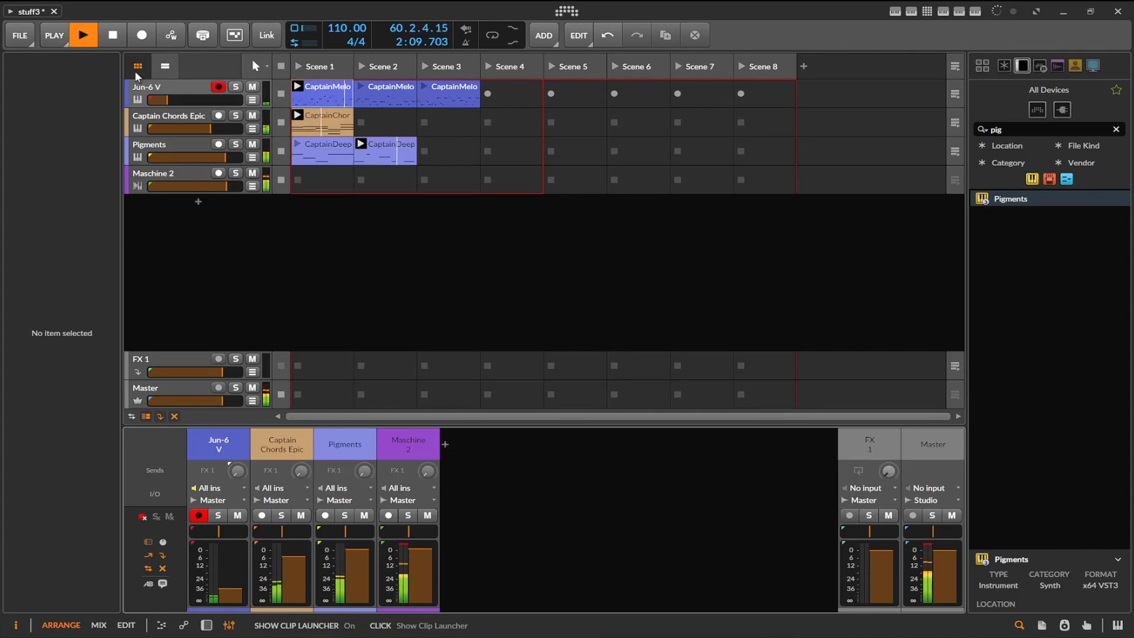
pyautogui.press('space')
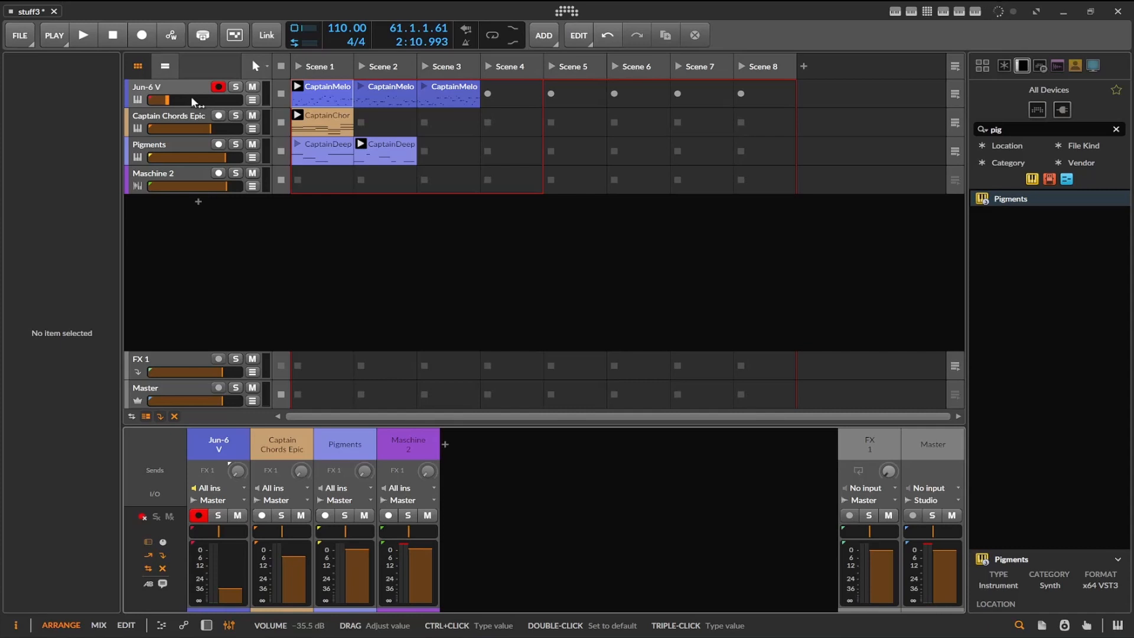
# Show the Jun-6 V track's devices, search for "lay" and add an Instrument Layer after Jun-6 V
pyautogui.click(153, 88)
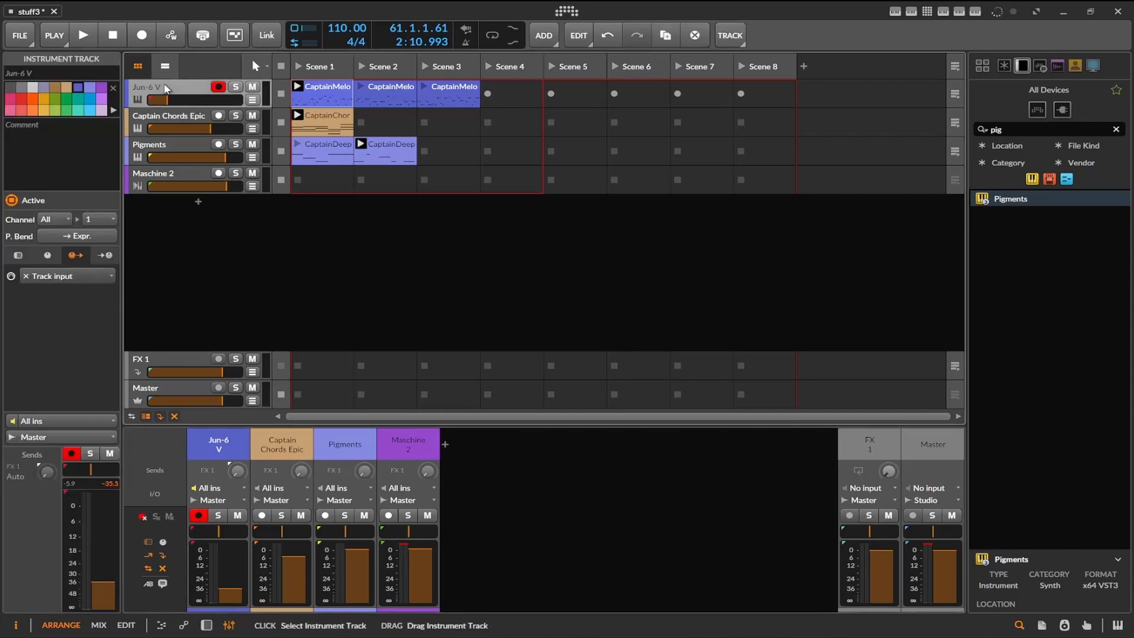
pyautogui.click(206, 625)
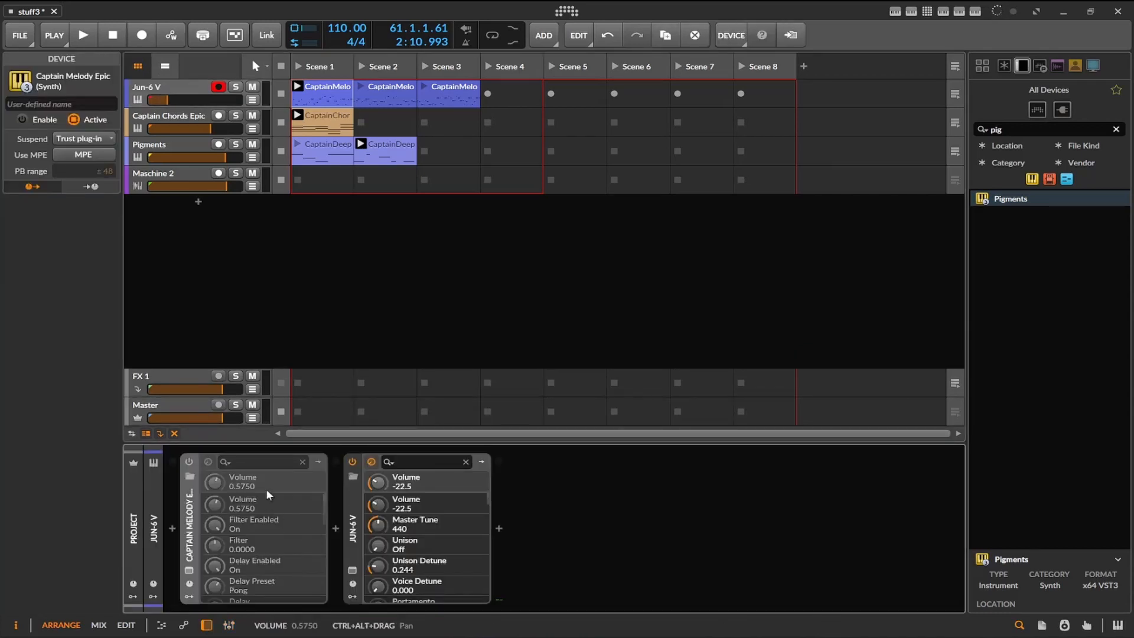
pyautogui.click(995, 129)
pyautogui.write('ja')
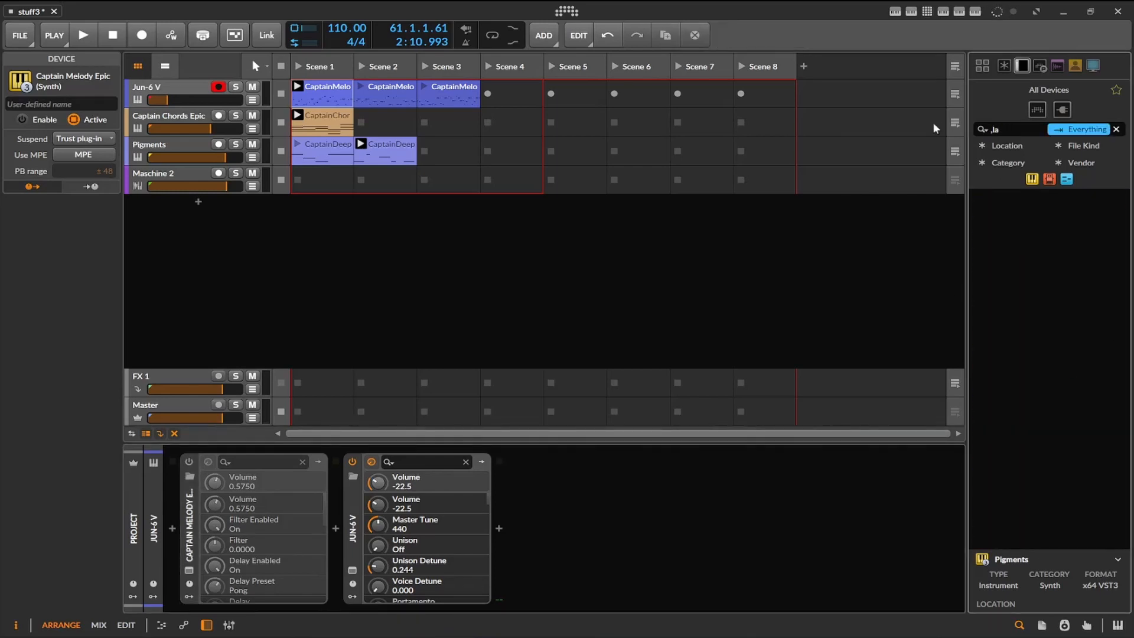
pyautogui.press('BackSpace')
pyautogui.press('BackSpace')
pyautogui.press('BackSpace')
pyautogui.write('l')
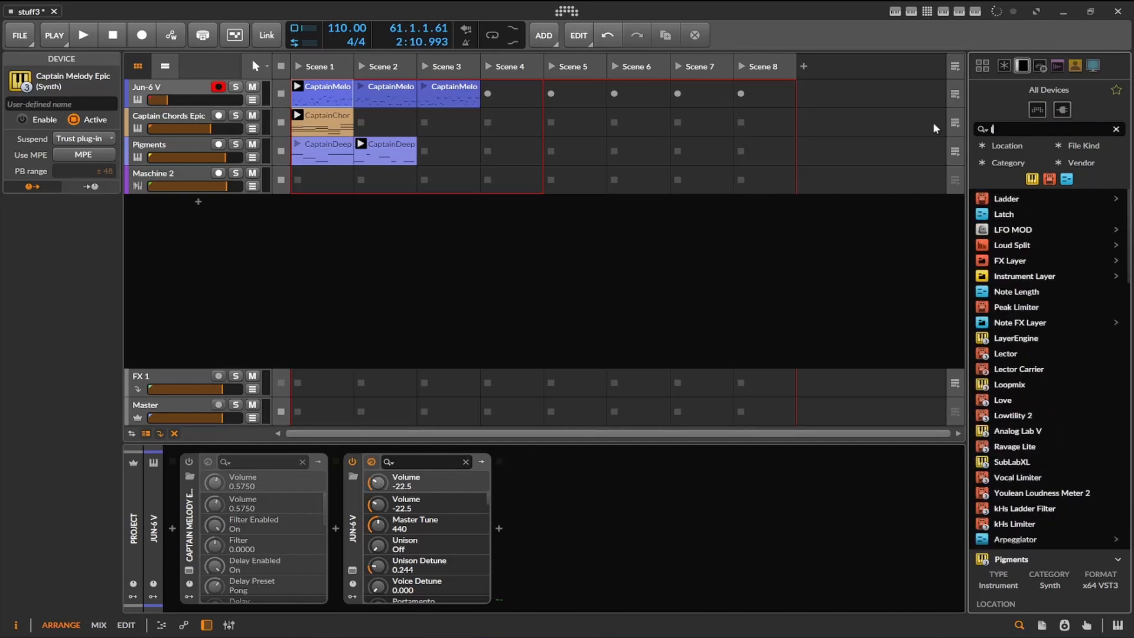
pyautogui.press('BackSpace')
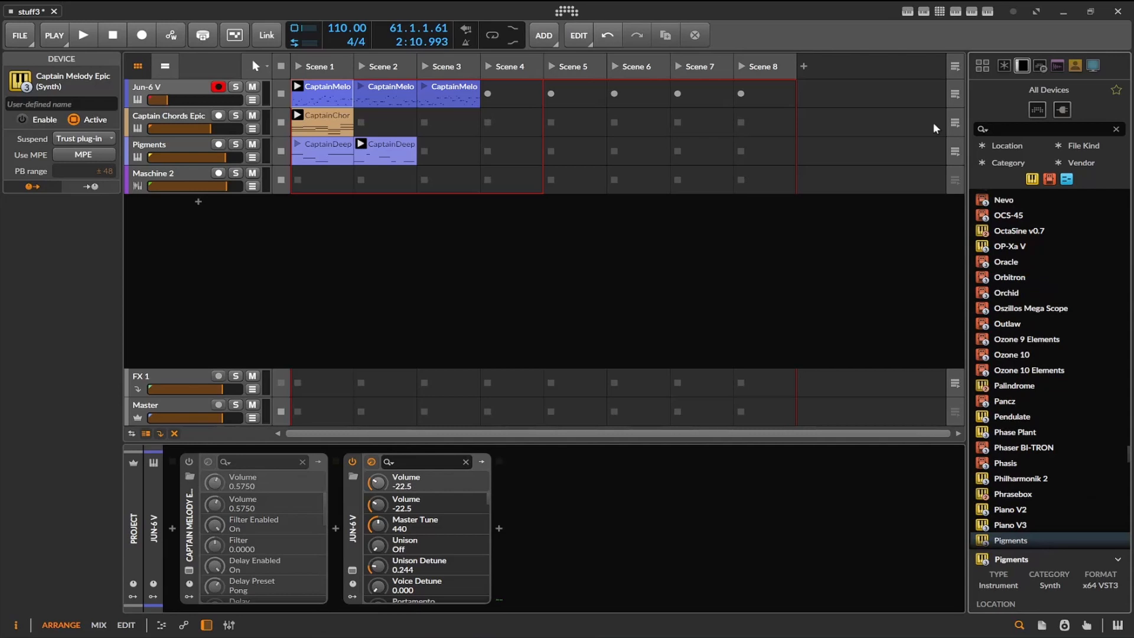
pyautogui.write('lay')
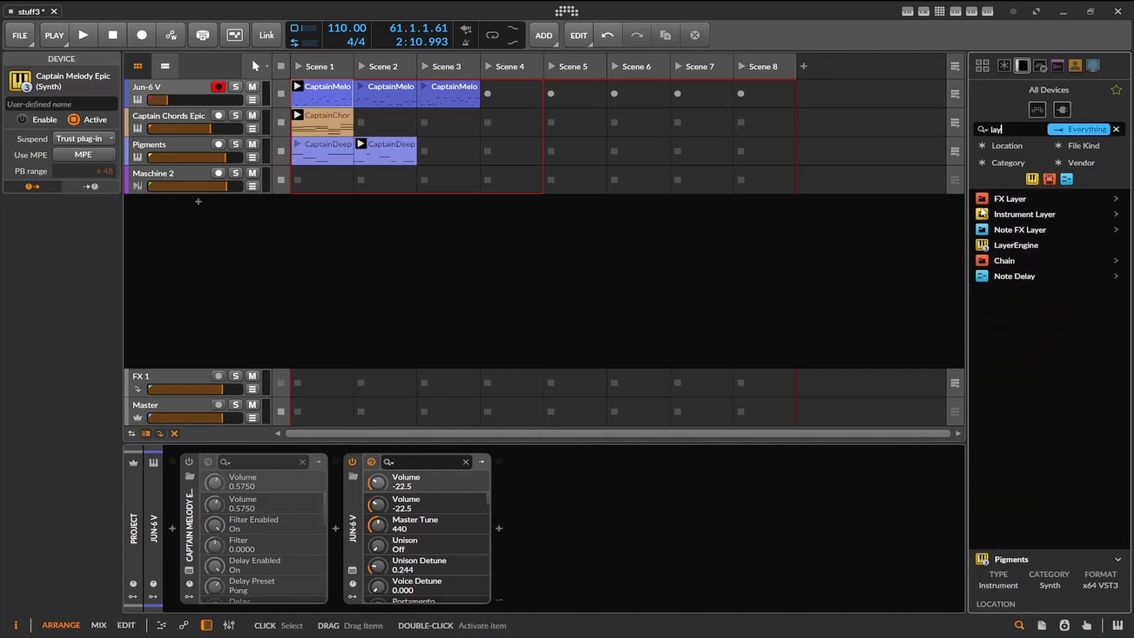
pyautogui.moveTo(982, 213); pyautogui.dragTo(559, 482)
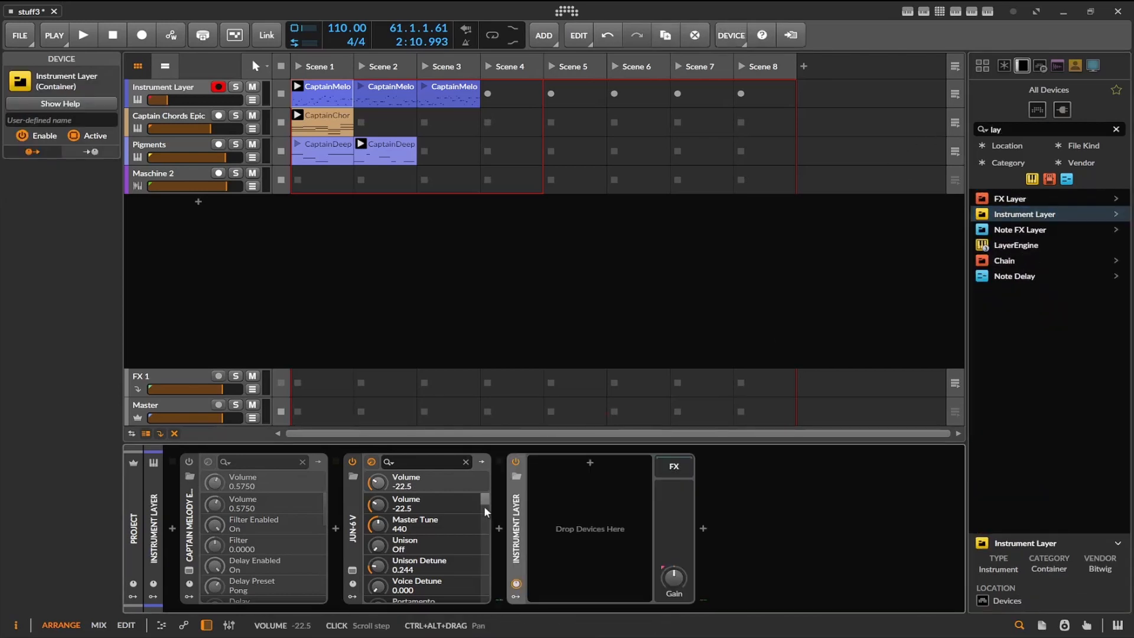
# Move Jun-6 V into the Instrument Layer, and add Jup-8 V4, found by searching "jup", as a second layer
pyautogui.moveTo(353, 528); pyautogui.dragTo(590, 466)
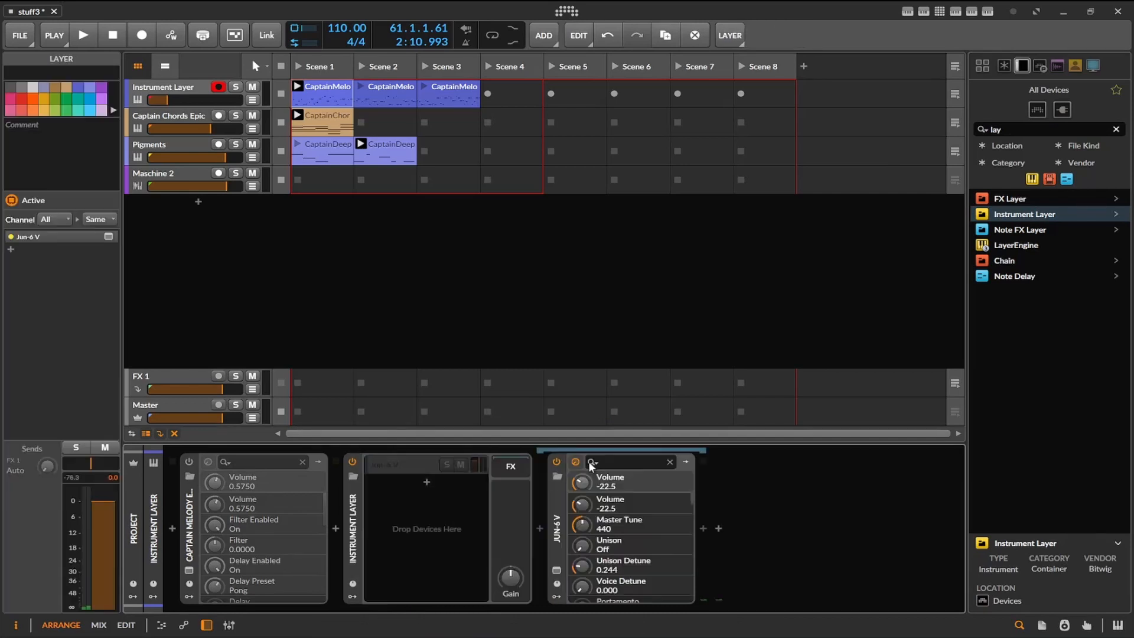
pyautogui.moveTo(1011, 128); pyautogui.dragTo(857, 140)
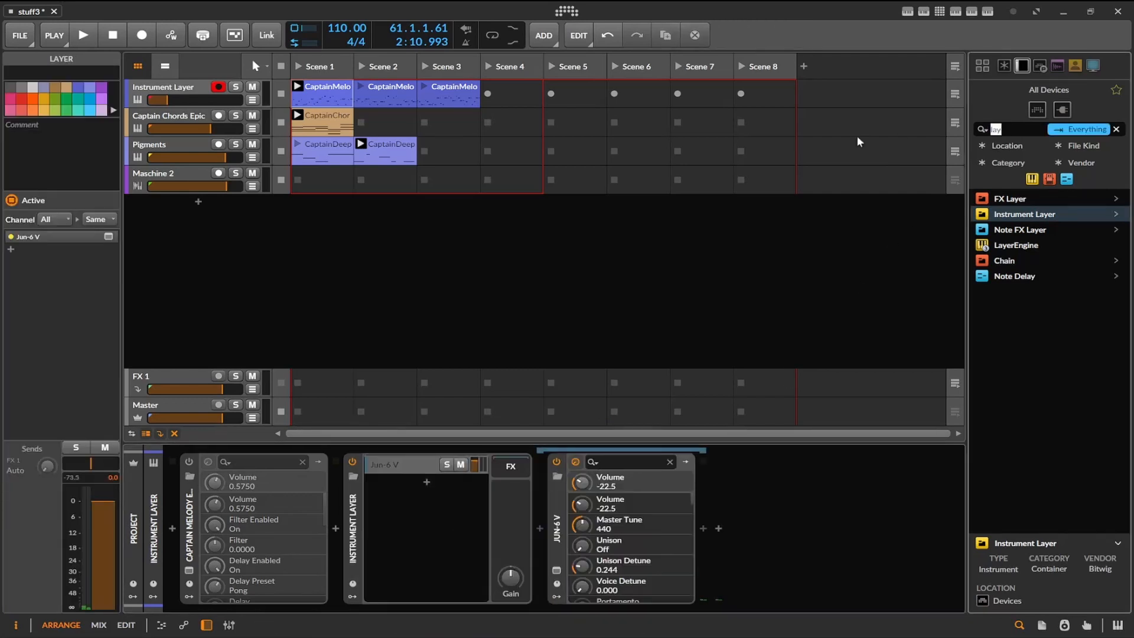
pyautogui.write('ju')
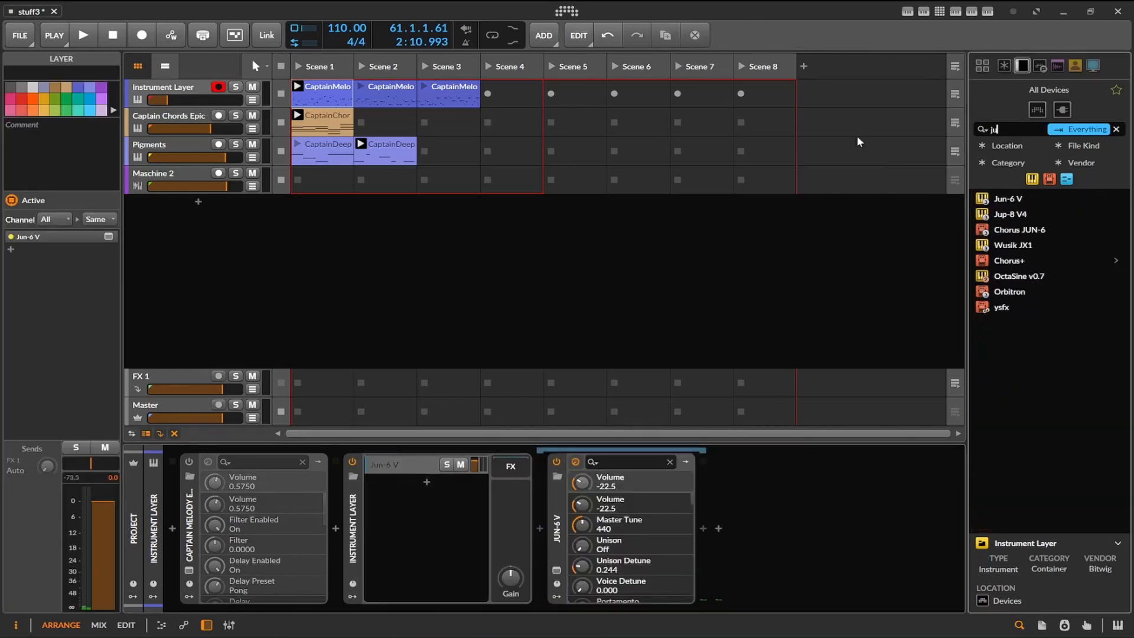
pyautogui.write('p')
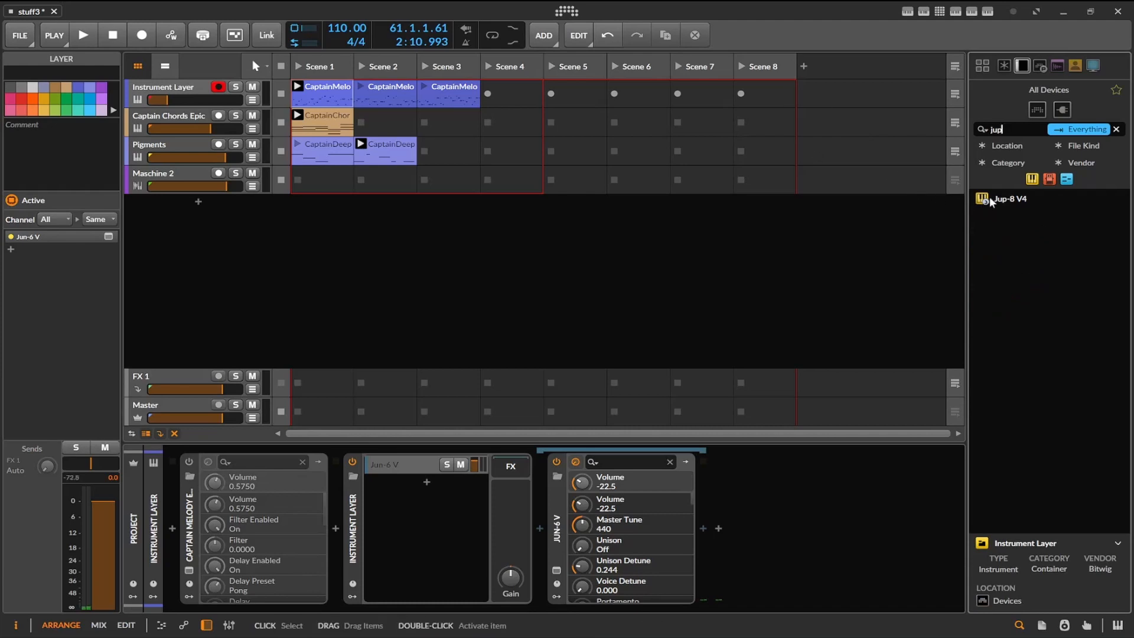
pyautogui.moveTo(992, 198); pyautogui.dragTo(471, 520)
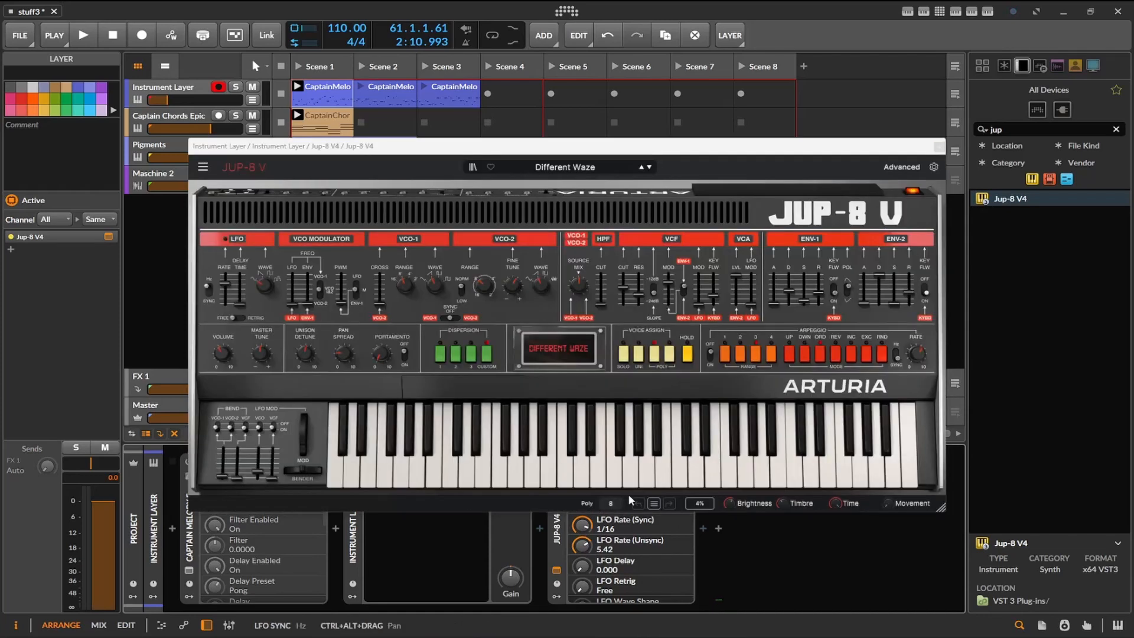
# Audition the layered Jup-8 V4 Different Waze sound with a few notes and close its window
pyautogui.click(621, 474)
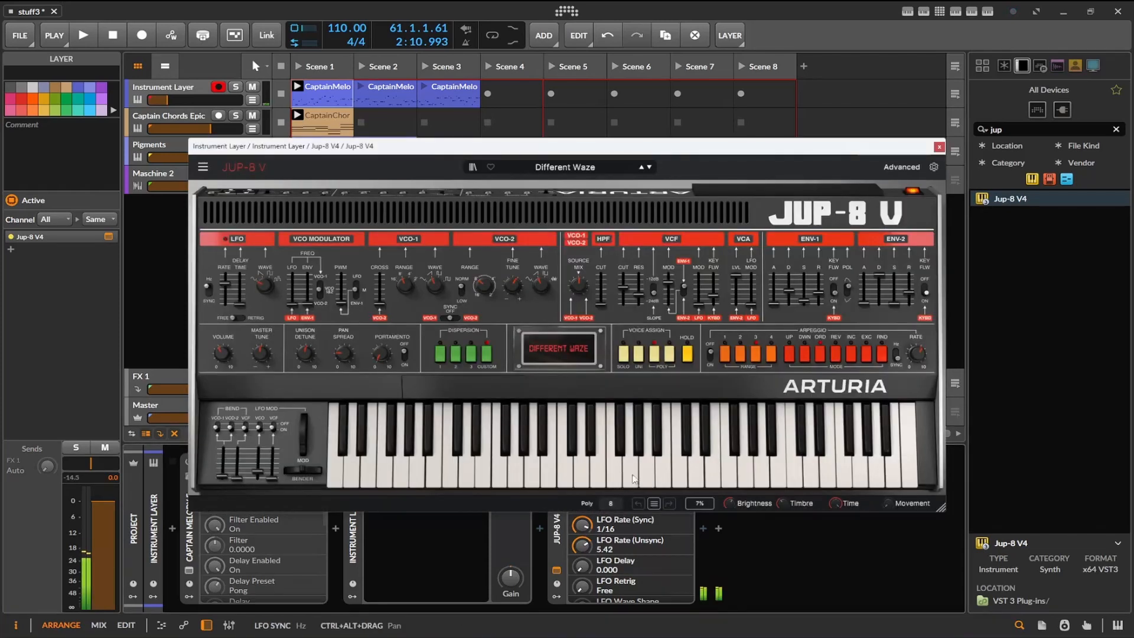
pyautogui.click(662, 480)
pyautogui.click(693, 480)
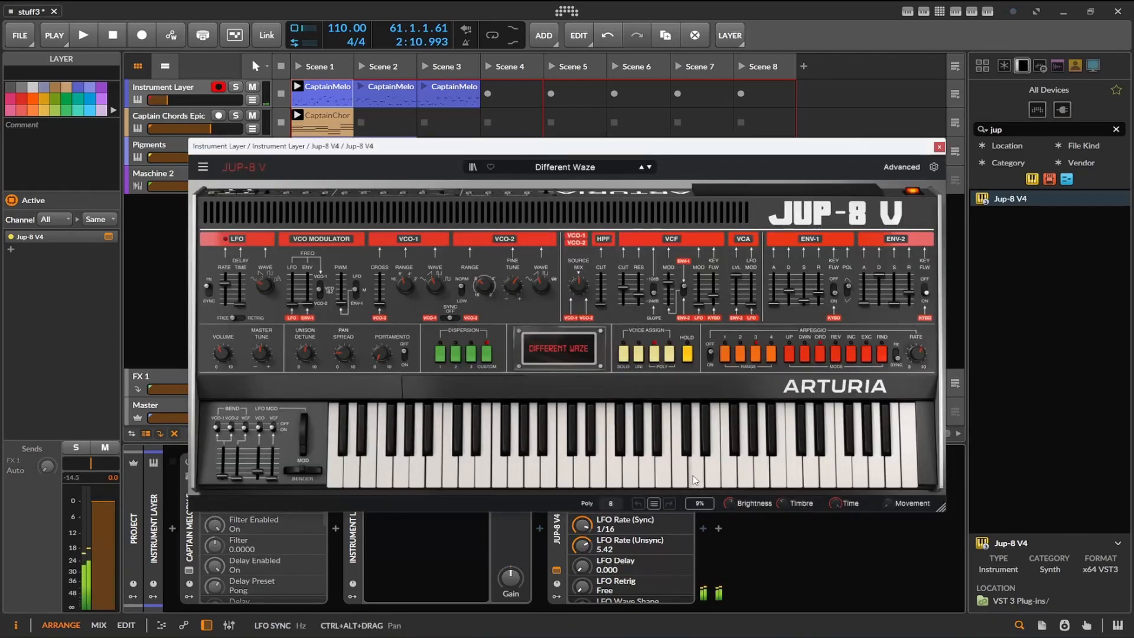
pyautogui.click(584, 480)
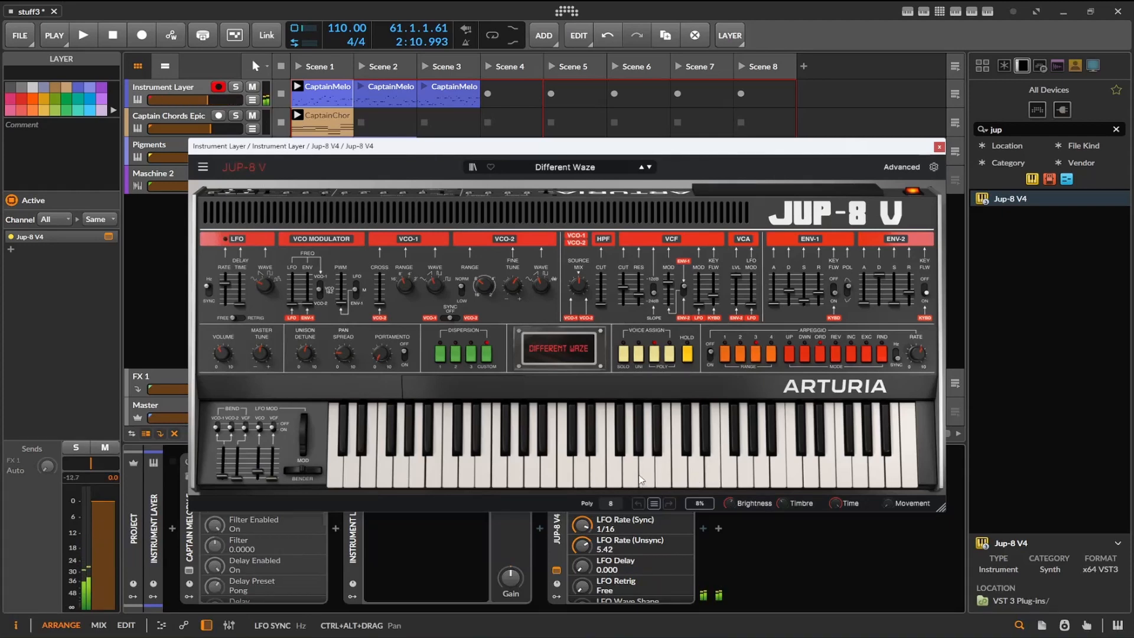
pyautogui.click(940, 147)
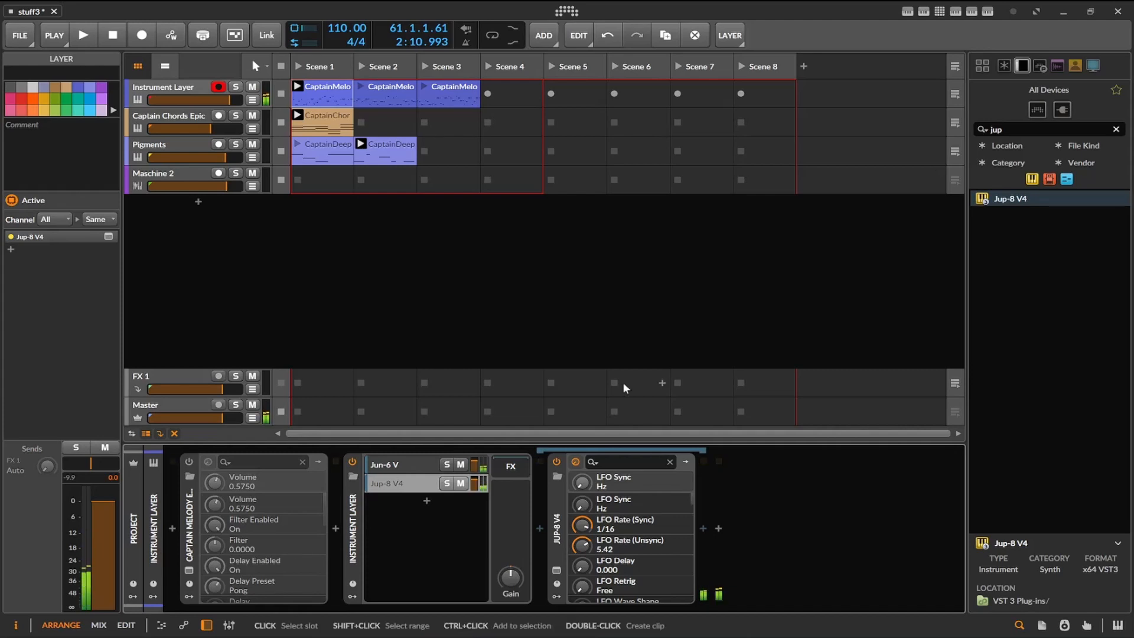
# Open the Jun-6 V layer's plug-in window and step through its presets to Sweet Water while listening
pyautogui.click(385, 464)
pyautogui.click(556, 569)
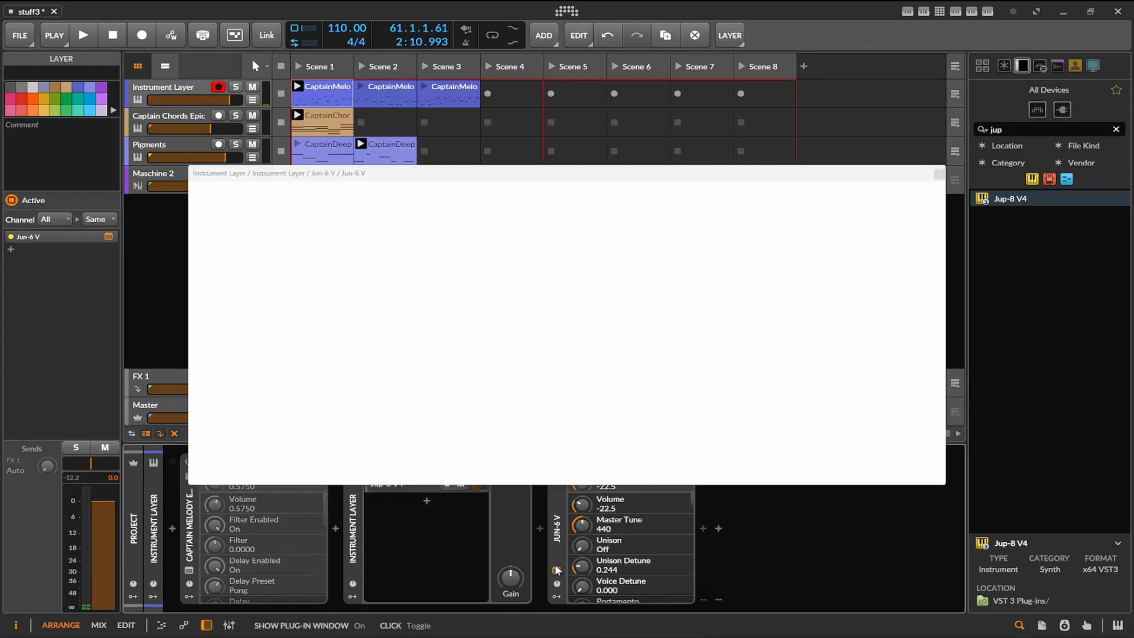
pyautogui.click(650, 194)
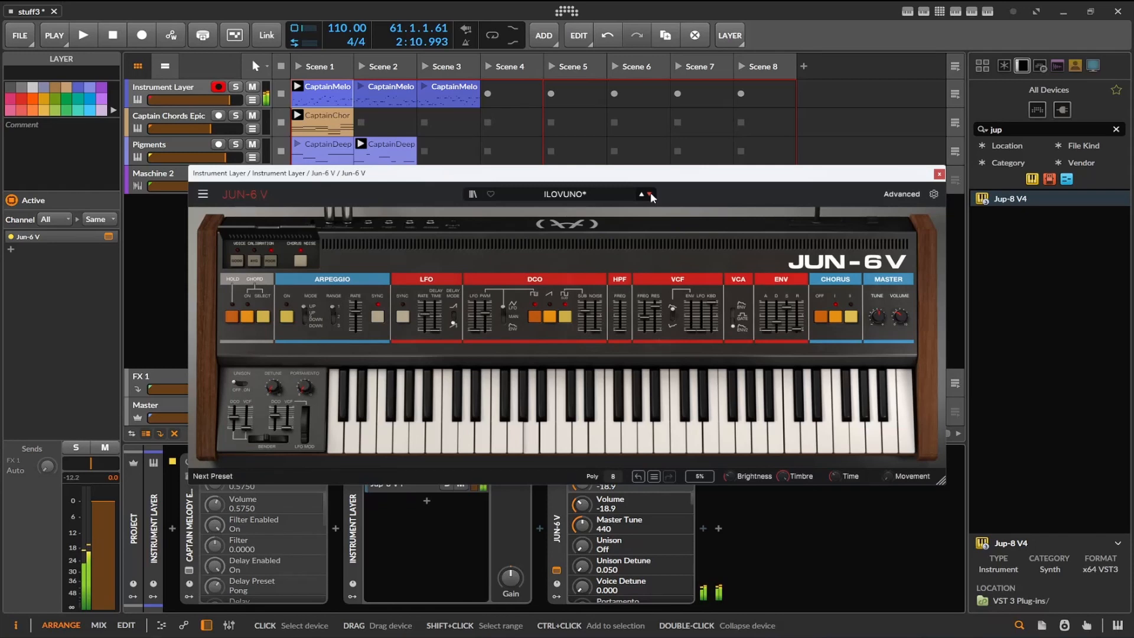
pyautogui.click(650, 194)
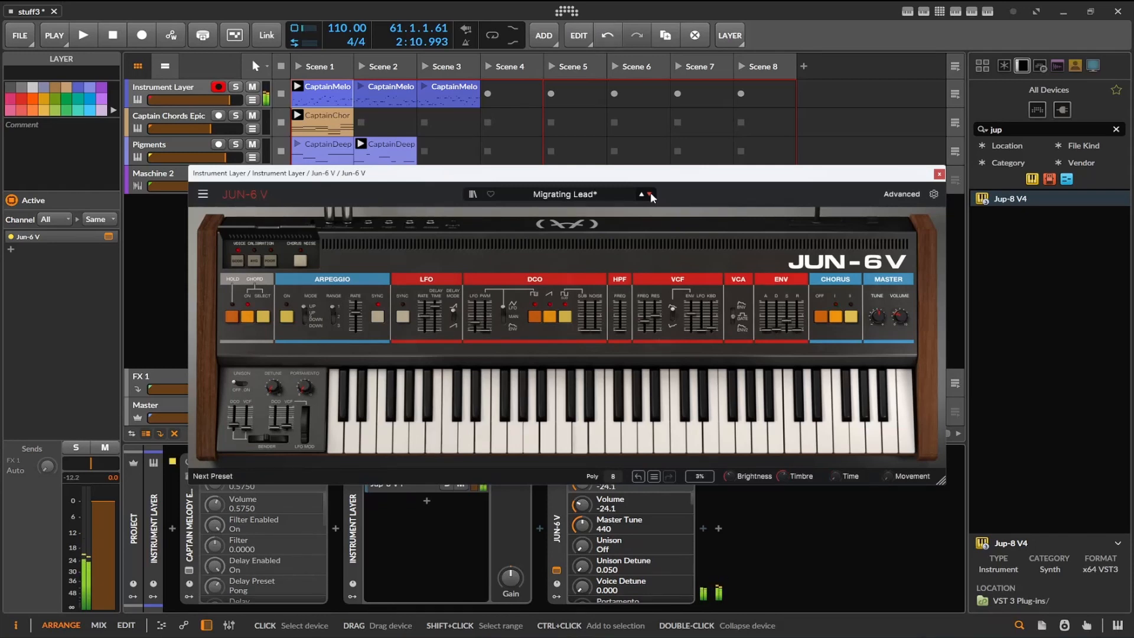
pyautogui.click(650, 194)
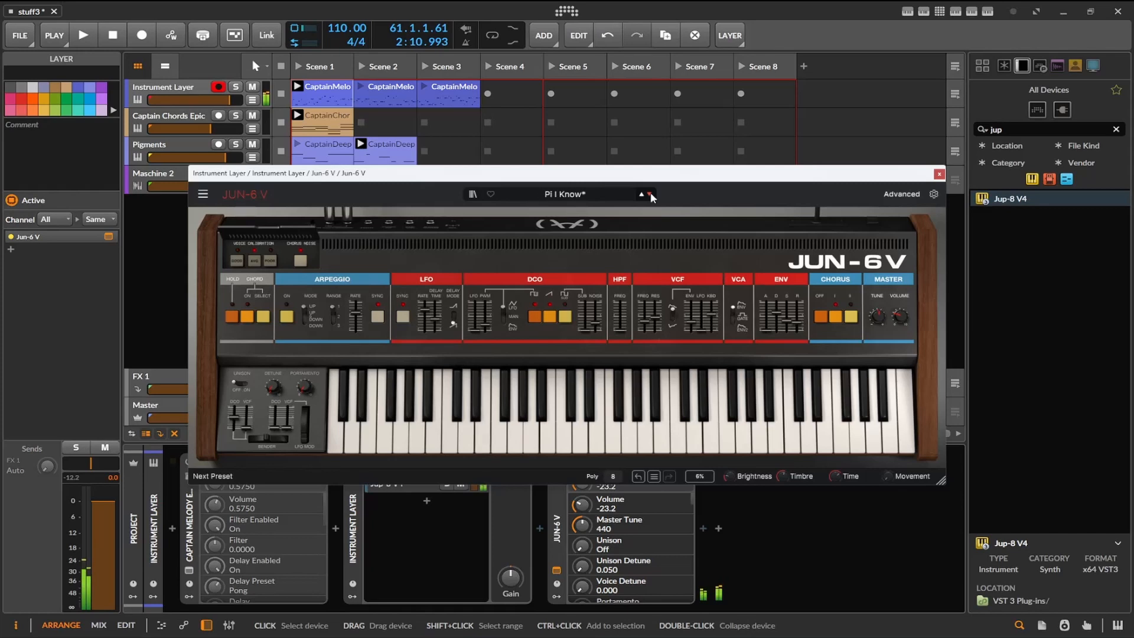
pyautogui.click(650, 194)
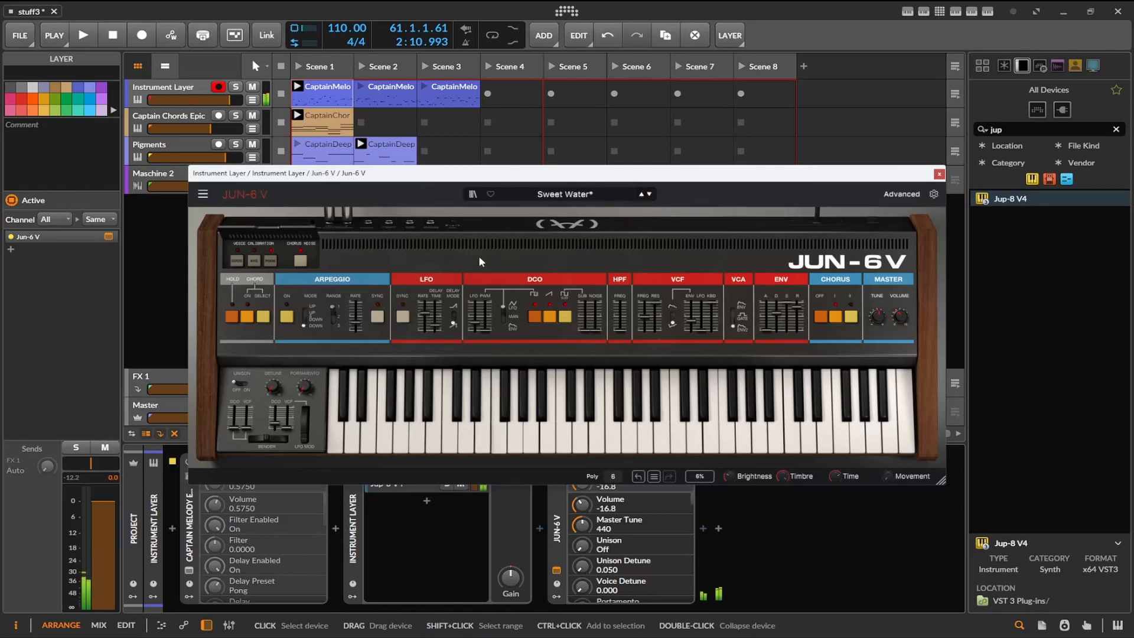
# Choose 35 Pizzicato 1 from Jun-6 V's Keys presets, step forward to 38 Glockenspiel, and close the plug-in window
pyautogui.click(566, 196)
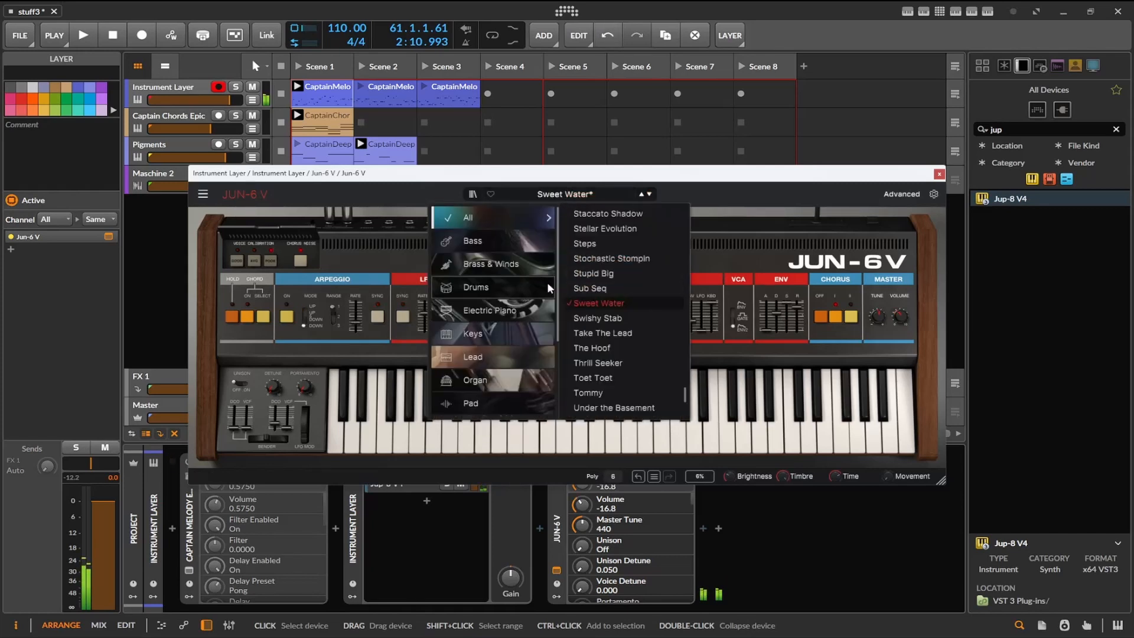
pyautogui.moveTo(484, 331)
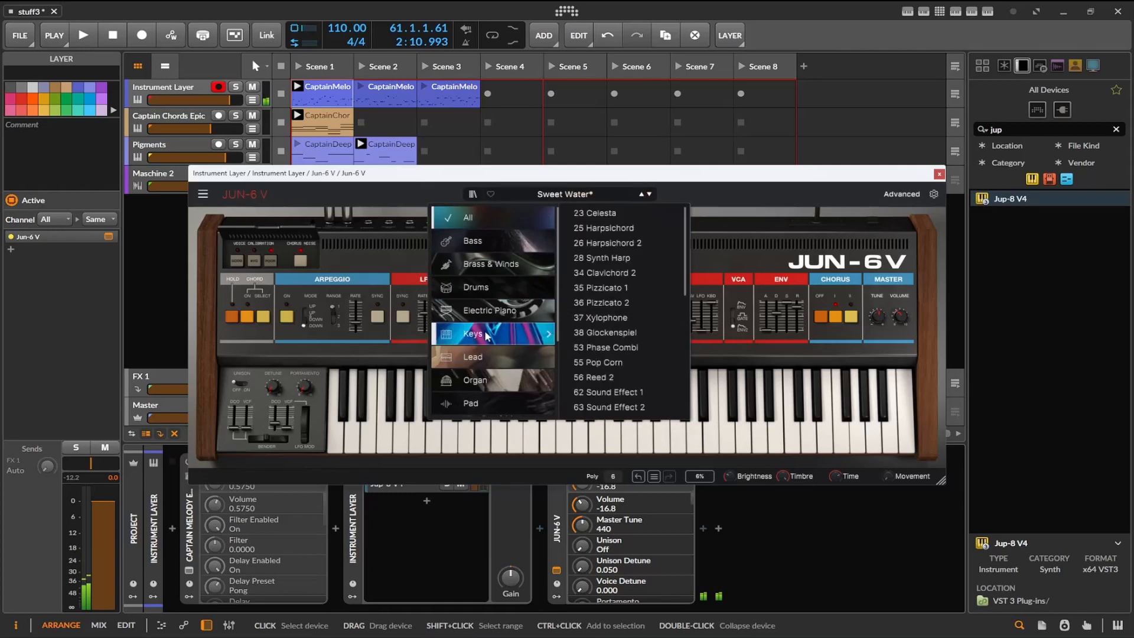
pyautogui.click(599, 287)
pyautogui.click(650, 194)
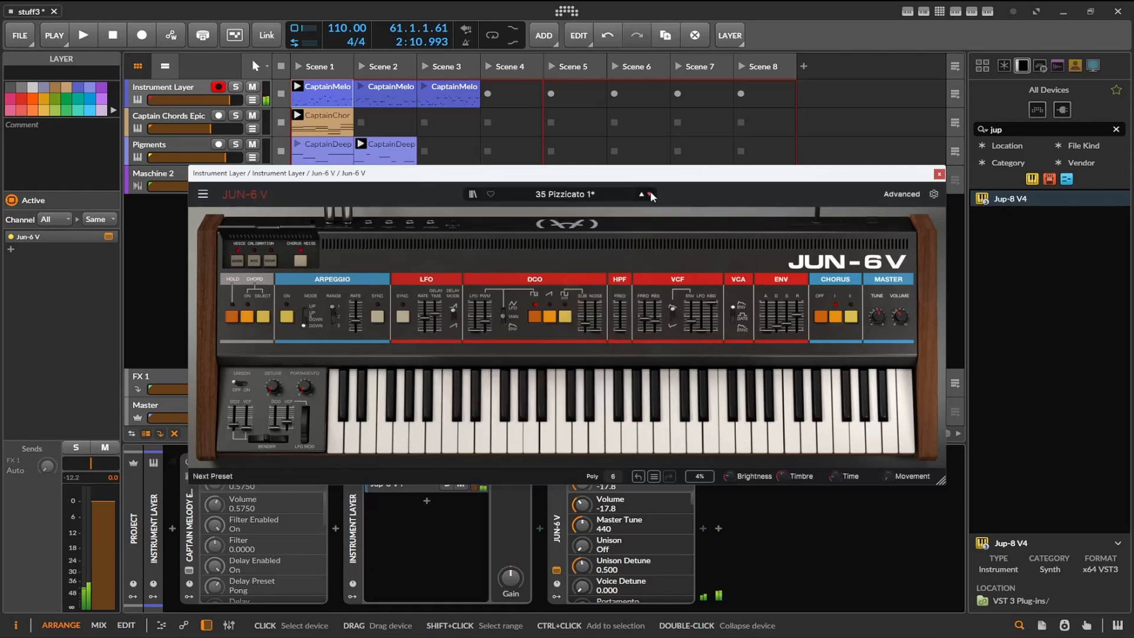
pyautogui.click(649, 194)
pyautogui.click(649, 194)
pyautogui.click(650, 194)
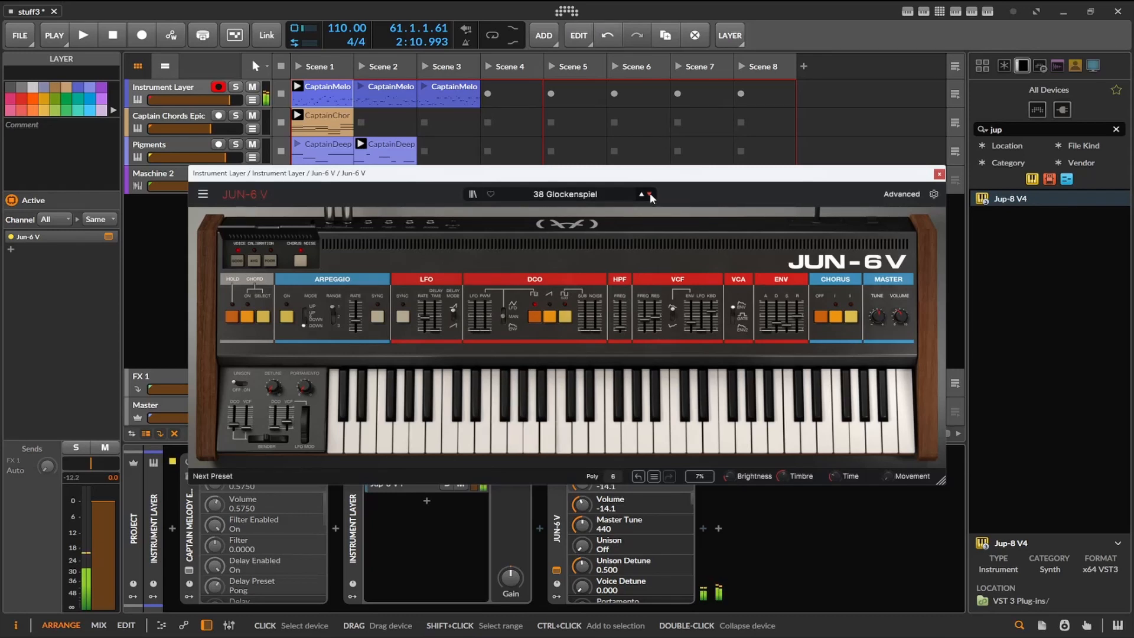
pyautogui.click(938, 174)
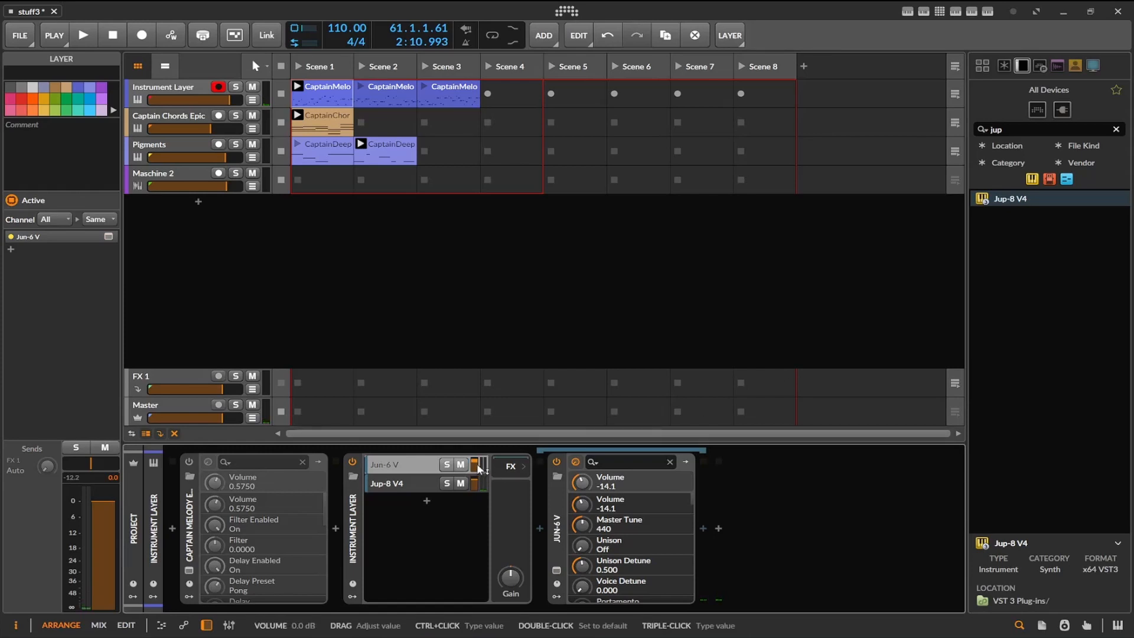
# Turn the Jun-6 V layer's volume fully down and map it to a controller knob
pyautogui.moveTo(480, 467); pyautogui.dragTo(479, 496)
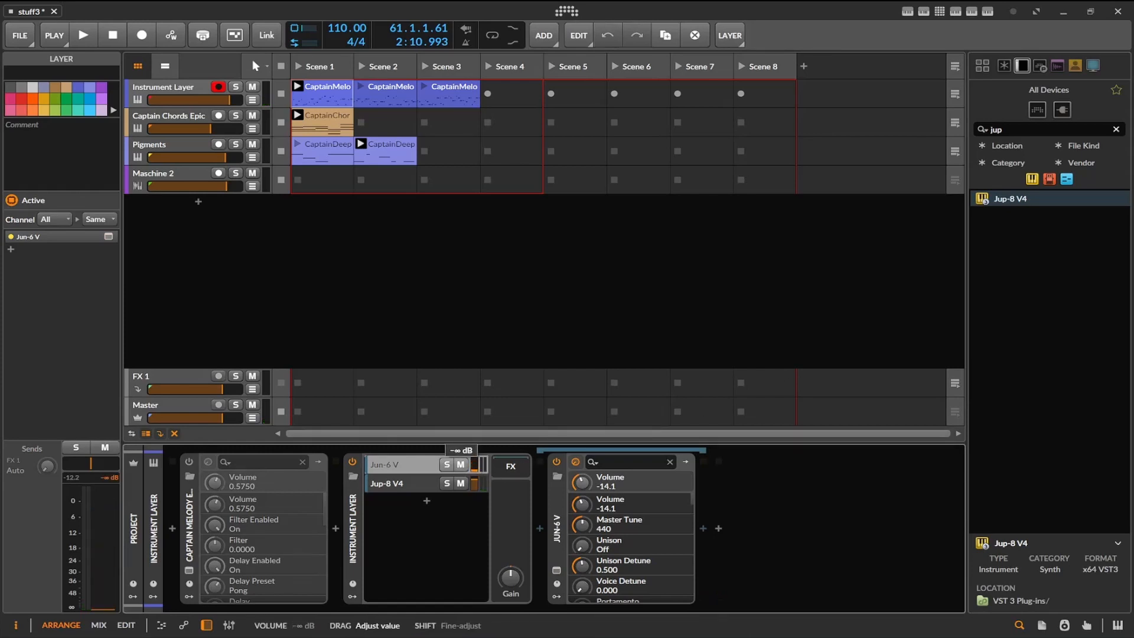
pyautogui.rightClick(473, 467)
pyautogui.click(521, 524)
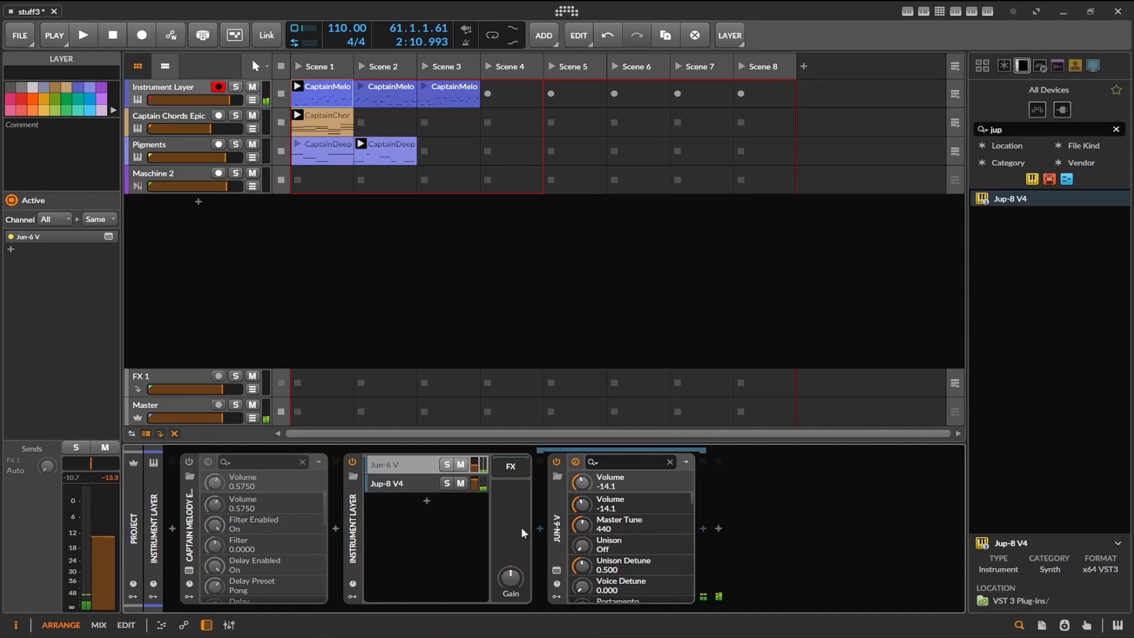
# Open the Instrument Layer's modulator browser, remove the CC17 (Ch. 16) mapping from the Jun-6 V layer's volume, and lower that volume to about -82.5 dB
pyautogui.click(353, 600)
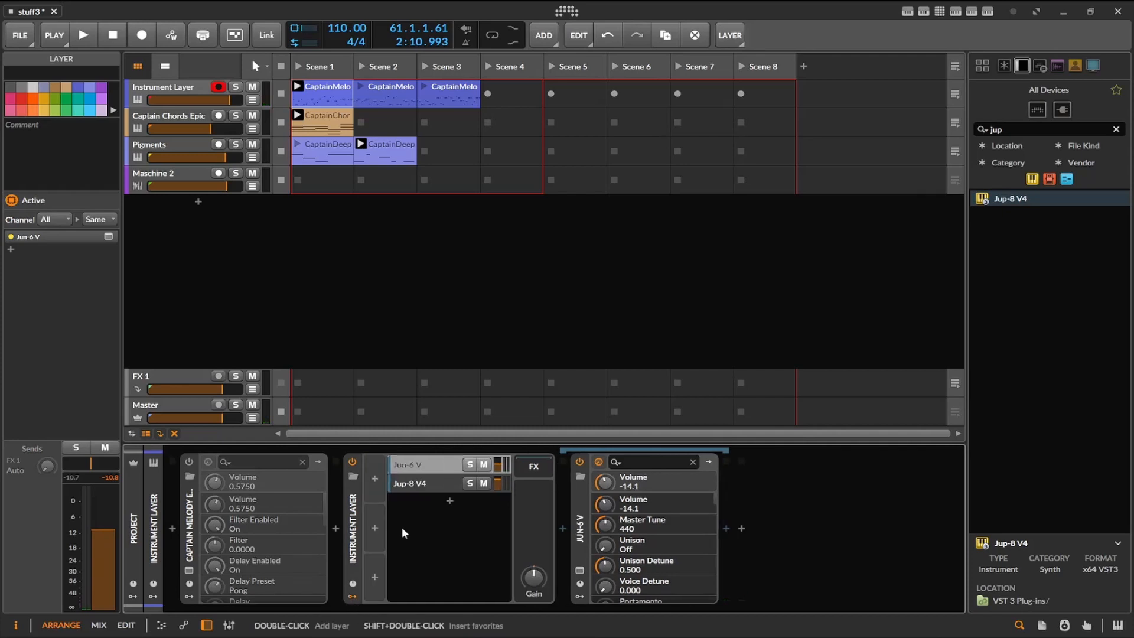
pyautogui.click(377, 465)
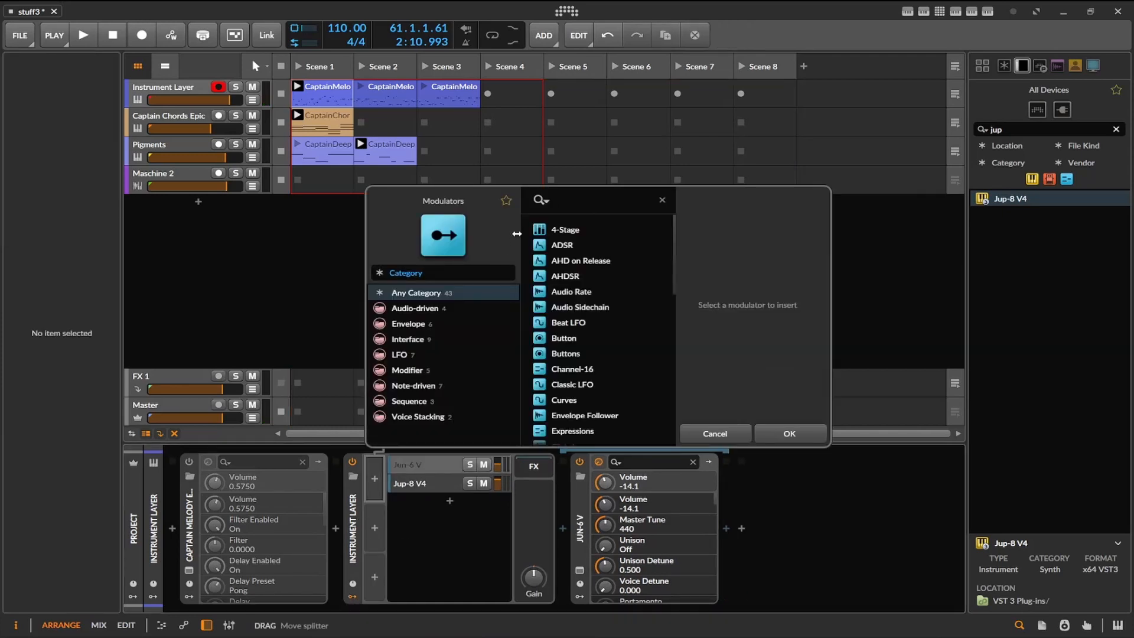
pyautogui.scroll(-3, 587, 342)
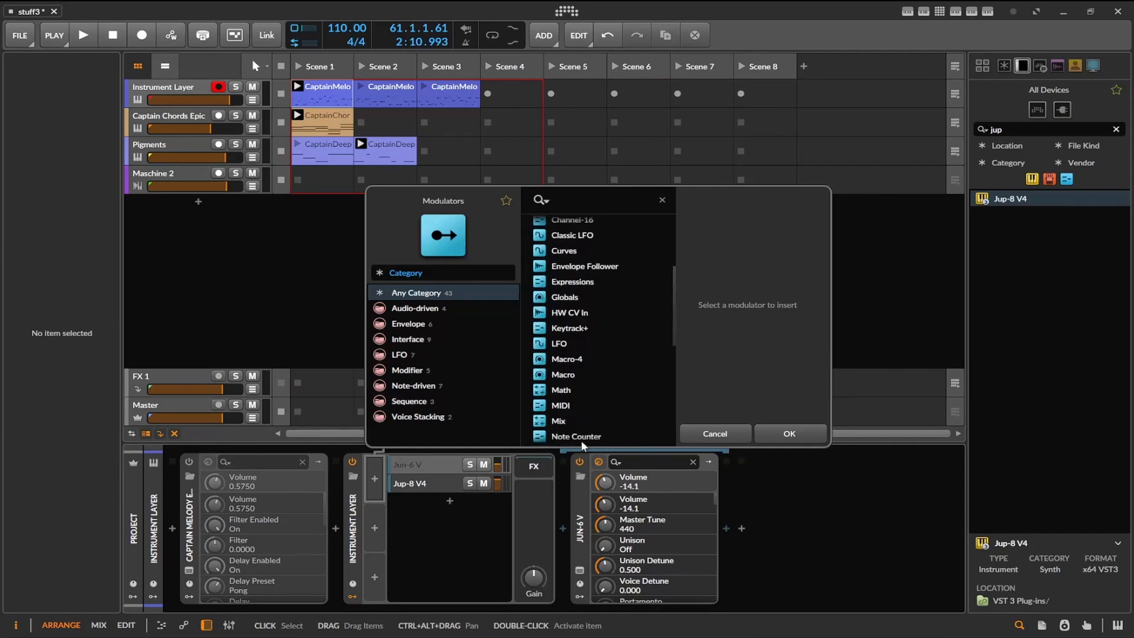
pyautogui.rightClick(499, 468)
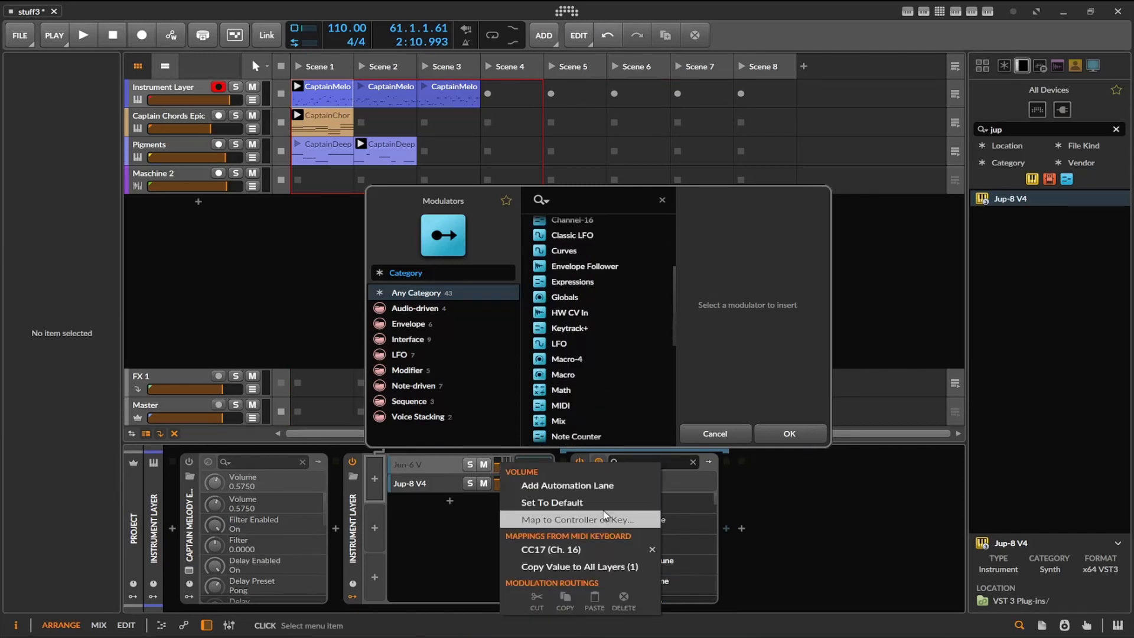
pyautogui.click(652, 549)
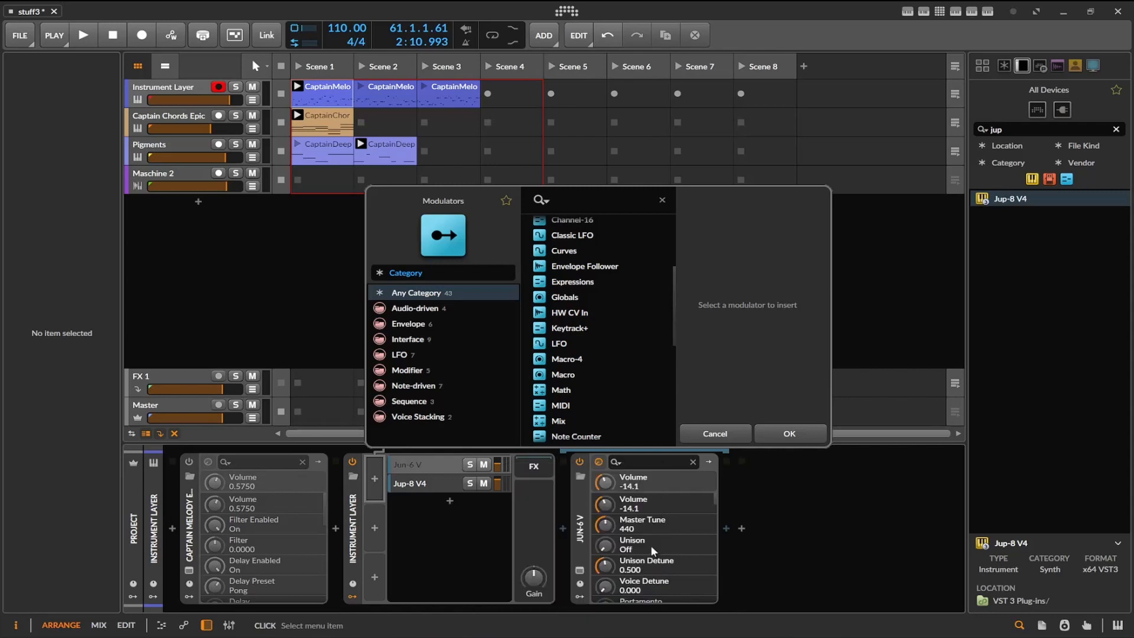
pyautogui.click(493, 465)
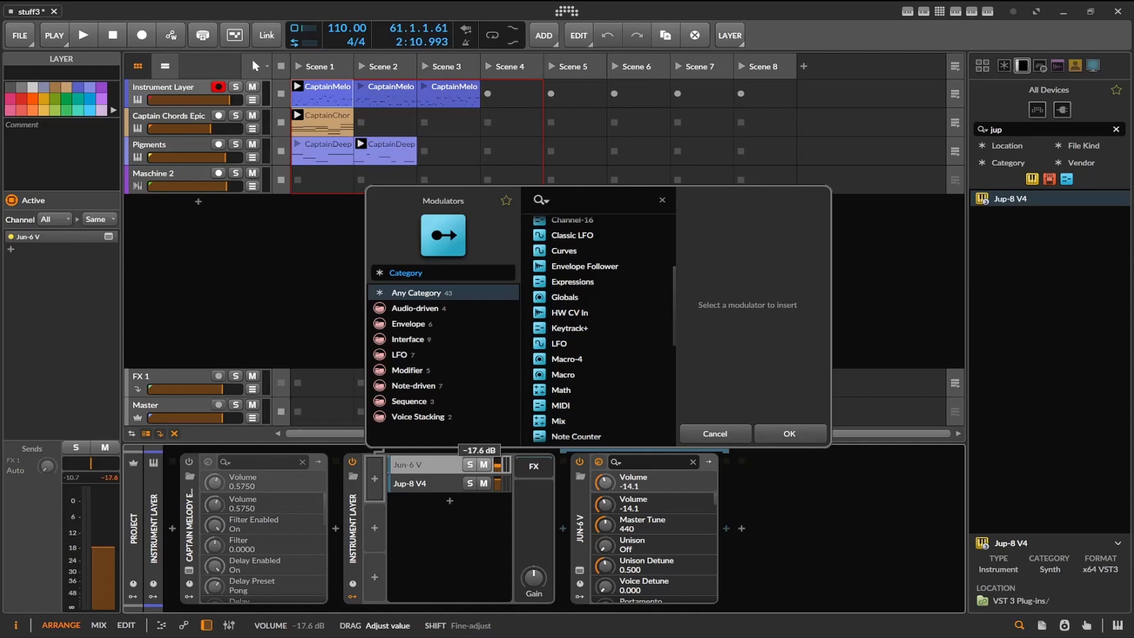
# Insert a Macro modulator into the Instrument Layer's first modulator slot
pyautogui.scroll(3, 594, 325)
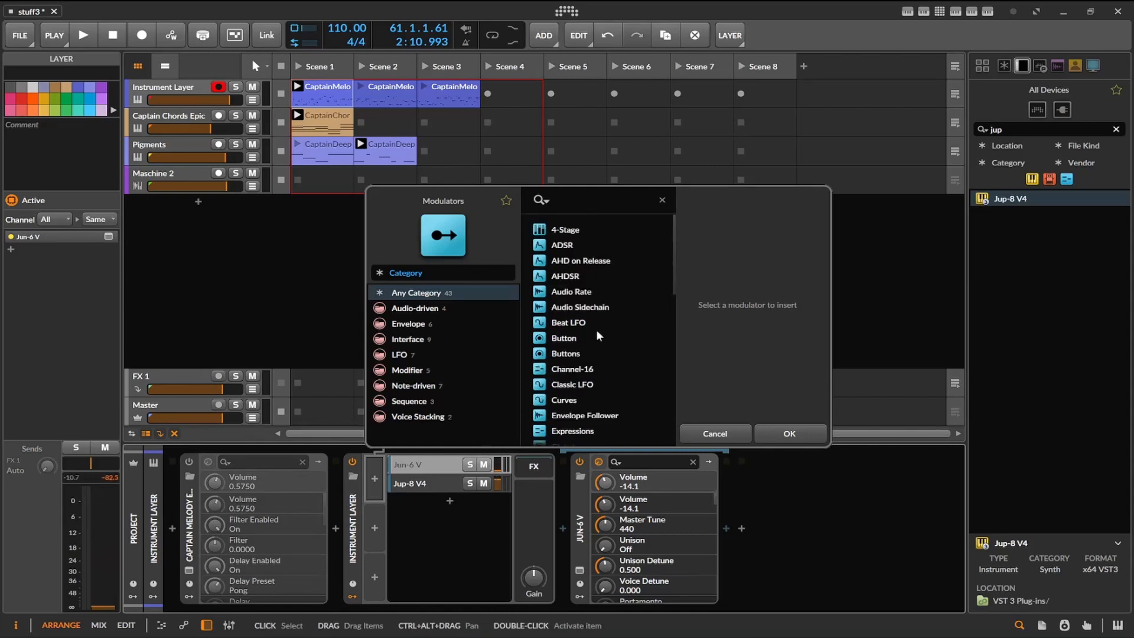
pyautogui.scroll(-3, 580, 343)
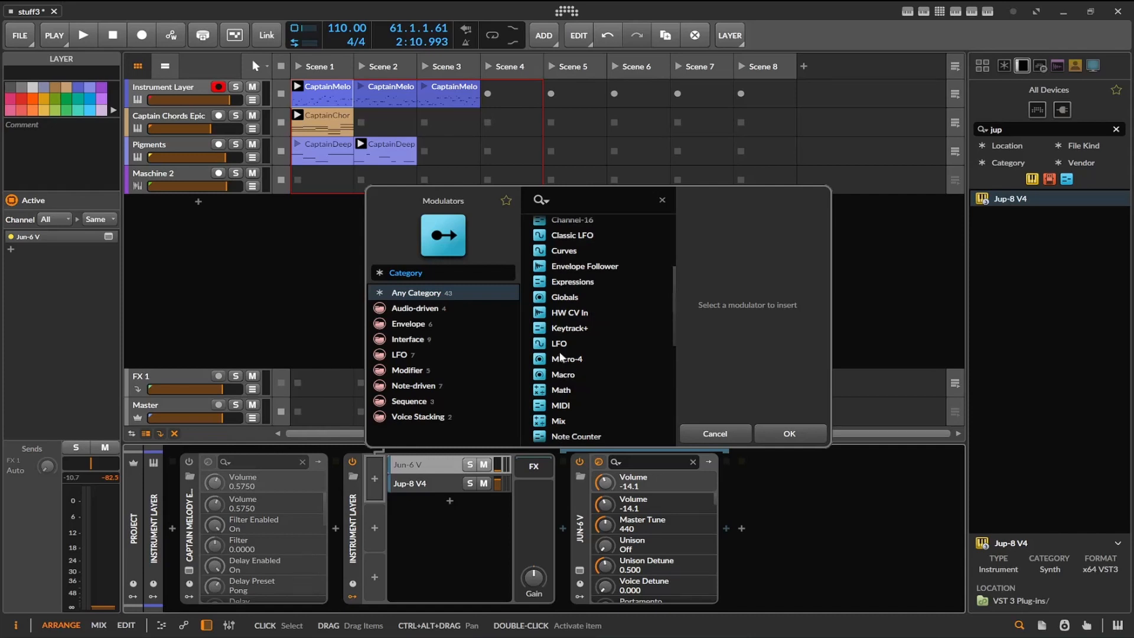
pyautogui.doubleClick(563, 375)
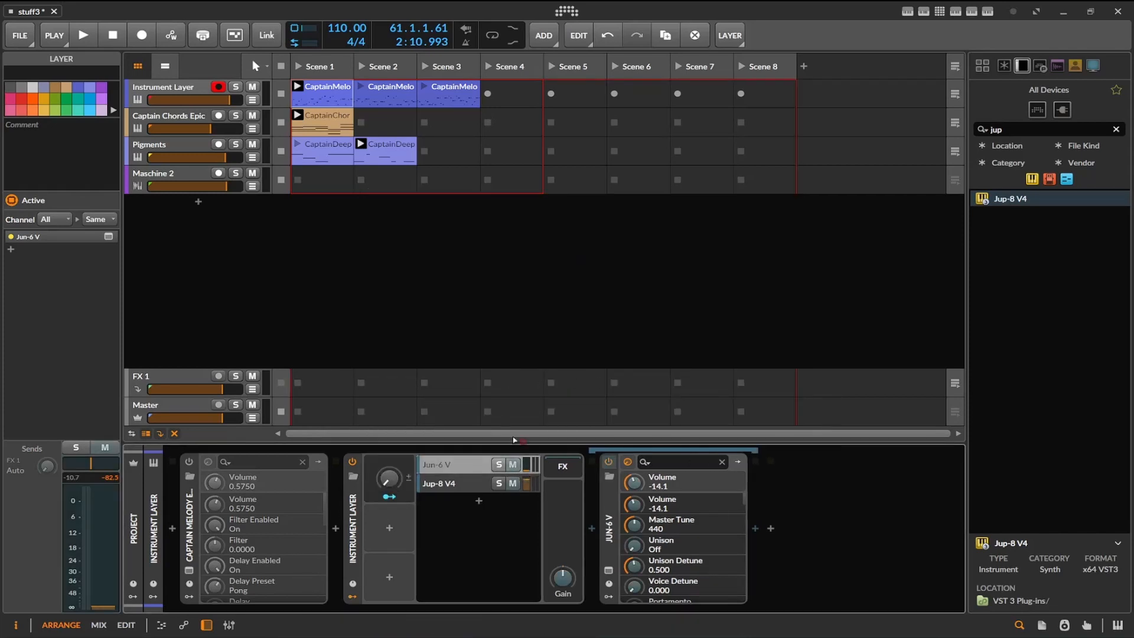
# Modulate both layer volumes from the Macro, with an amount of -1.00 for Jup-8 V4, and map the Macro knob to a controller
pyautogui.moveTo(523, 466); pyautogui.dragTo(528, 486)
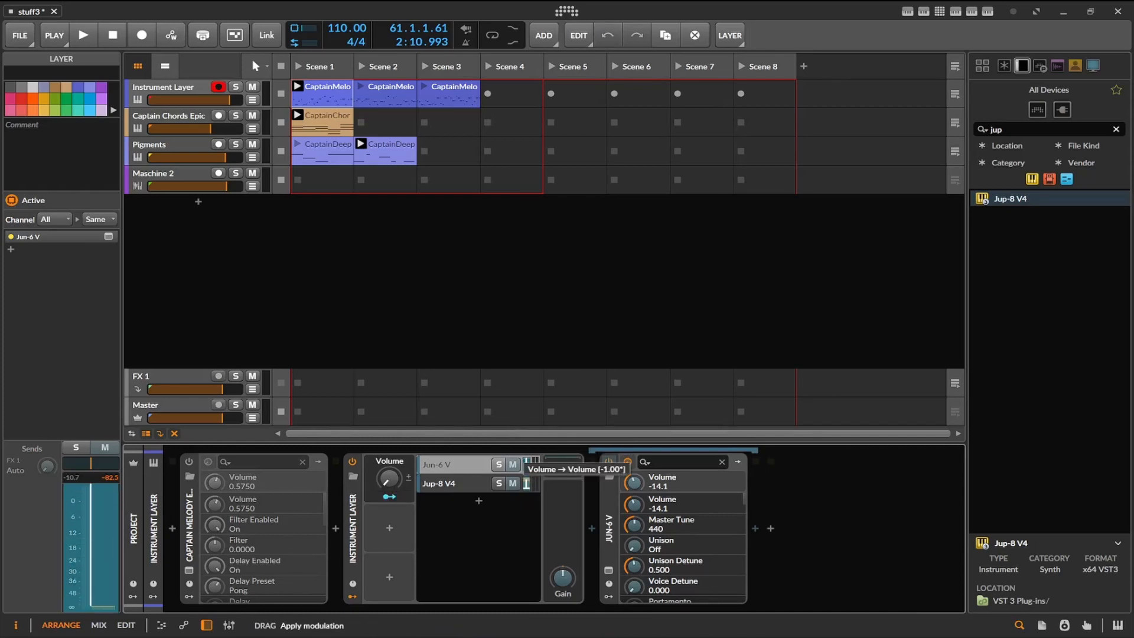
pyautogui.rightClick(396, 476)
pyautogui.click(434, 531)
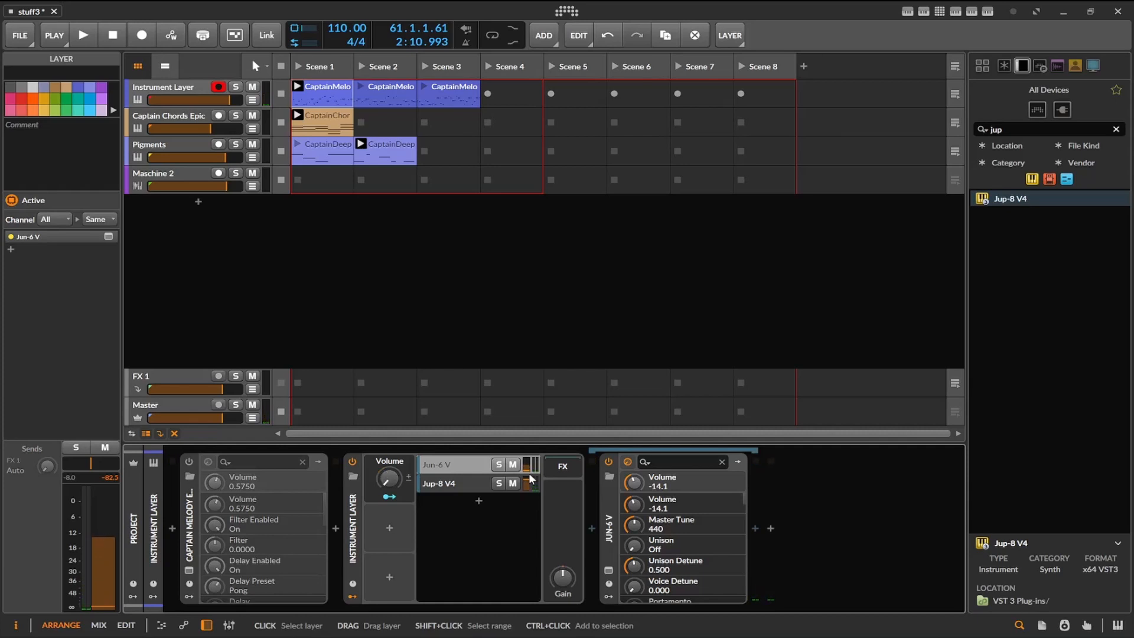
# Play the launcher clips with the Scene 3 melody to hear the layered sound, and stop playback
pyautogui.click(84, 34)
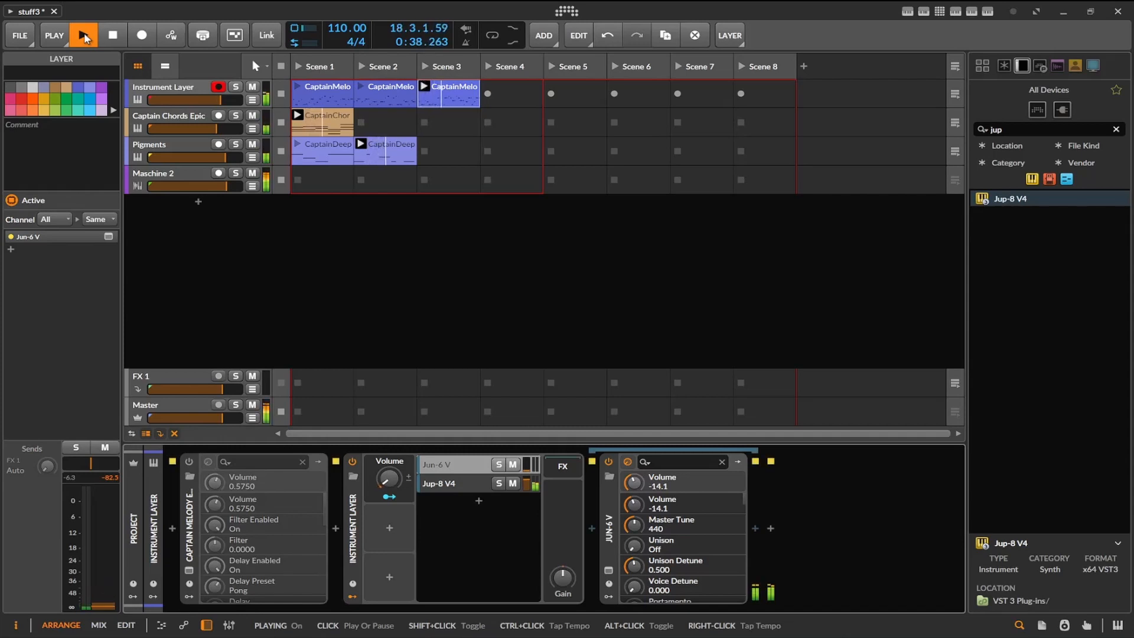
pyautogui.click(116, 37)
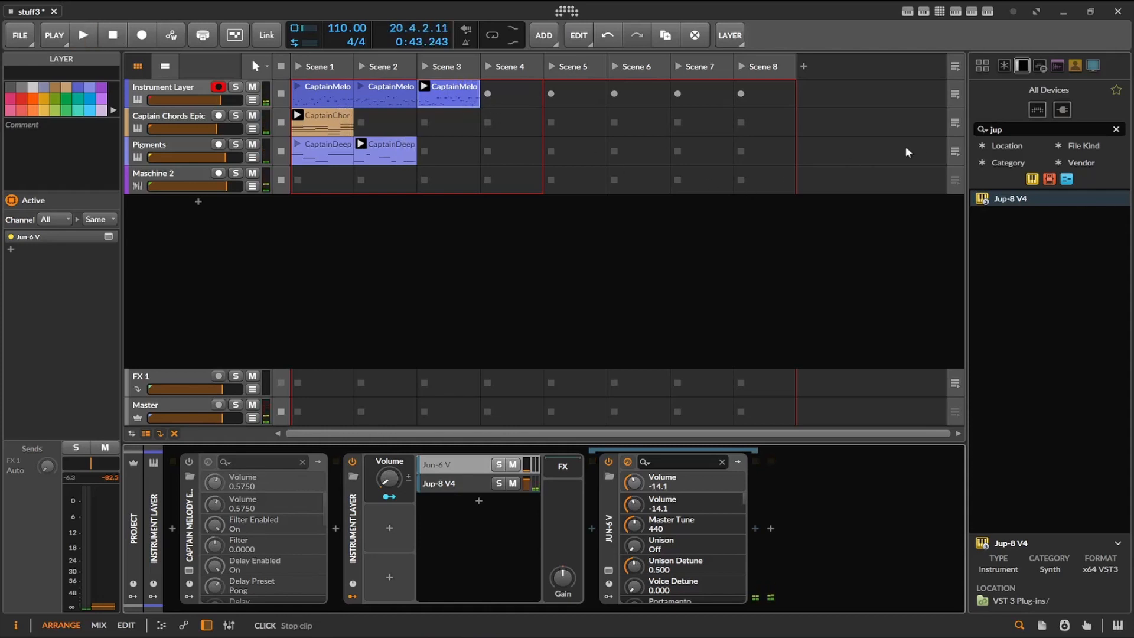
# Search the device browser for "phas" and add Phase Plant as a new instrument track
pyautogui.click(1116, 130)
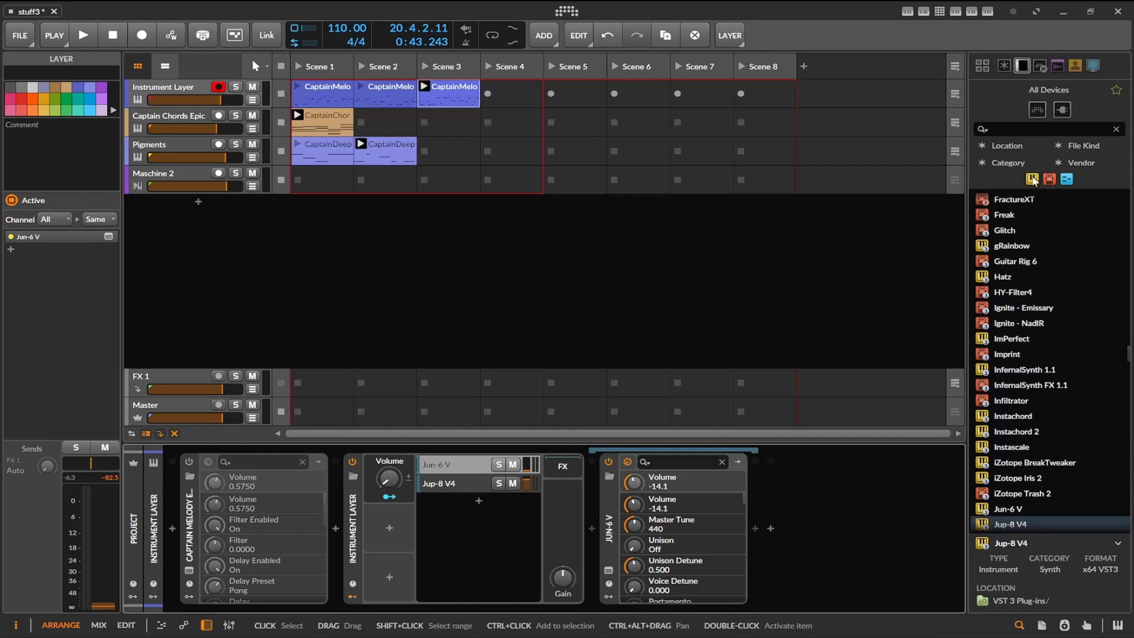
pyautogui.click(1002, 127)
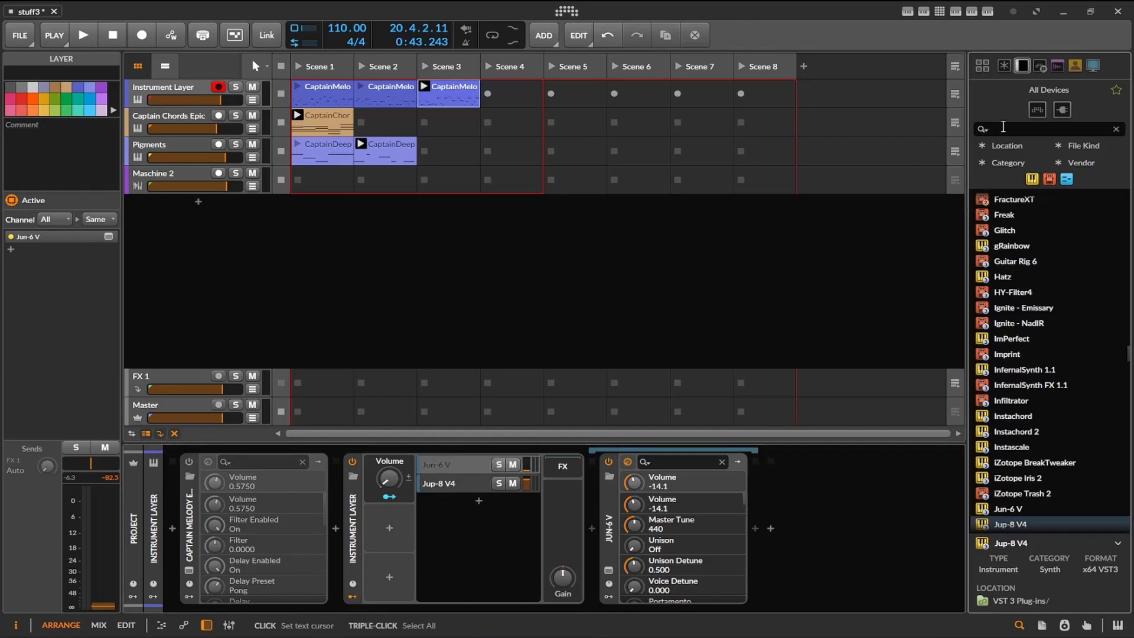
pyautogui.write('phas')
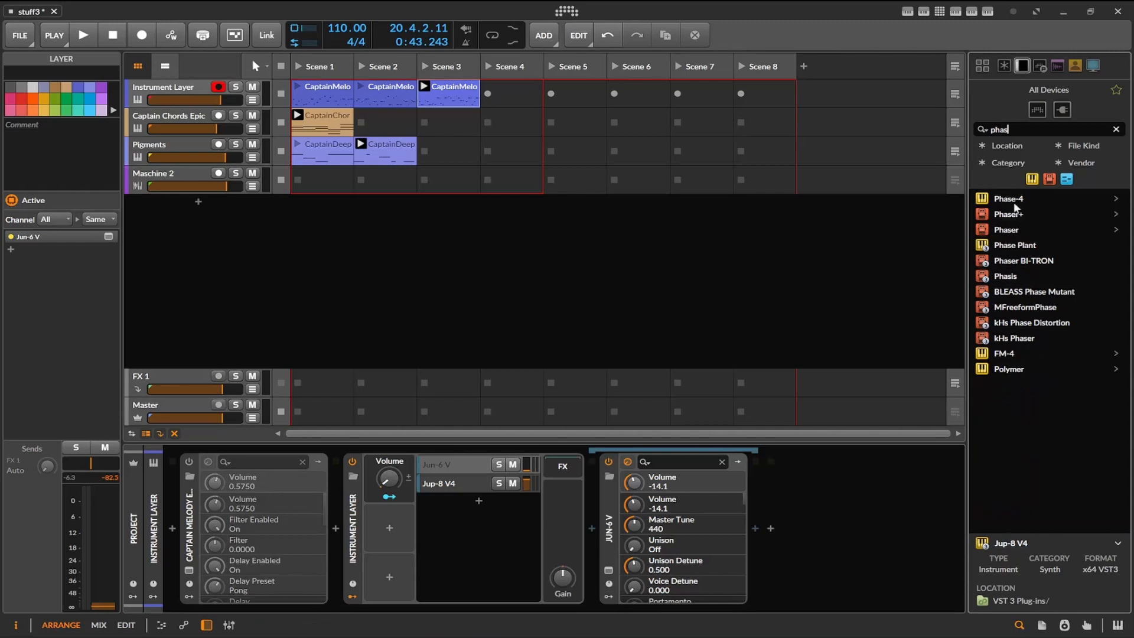
pyautogui.moveTo(1004, 245); pyautogui.dragTo(486, 297)
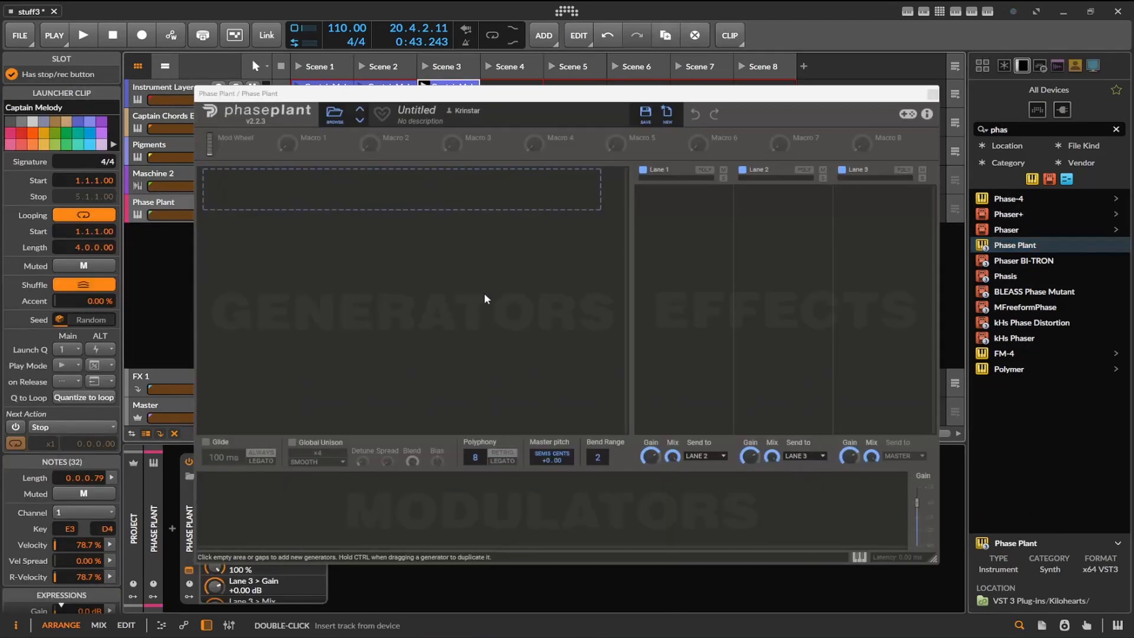
# Load the Blackbird preset from Phase Plant's Omen bank and close the plug-in window
pyautogui.click(335, 113)
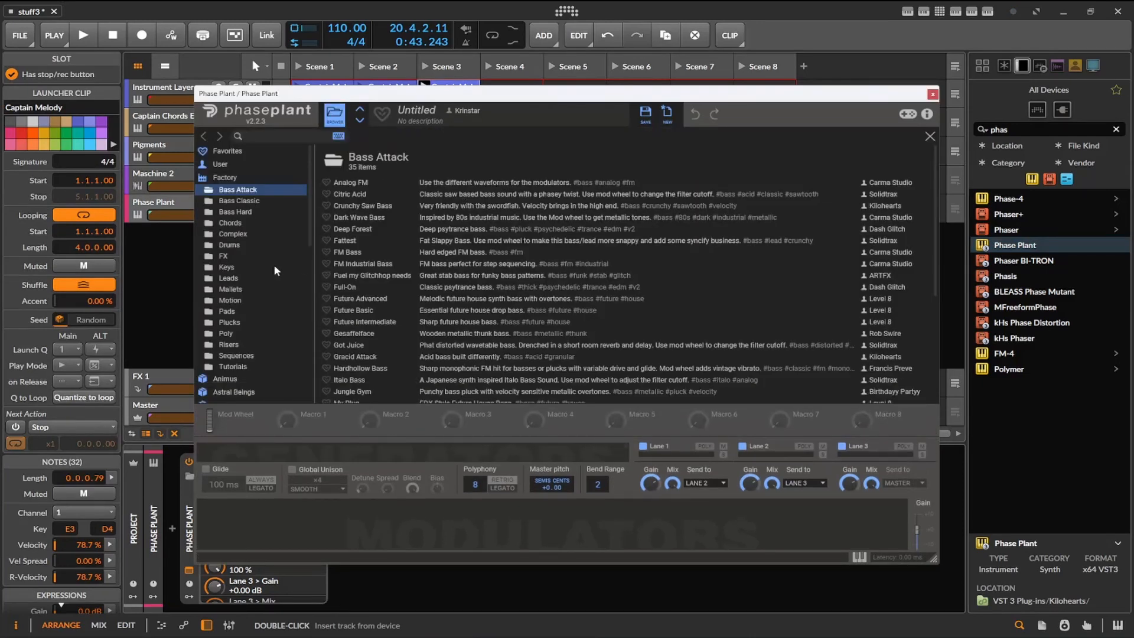
pyautogui.scroll(-10, 269, 281)
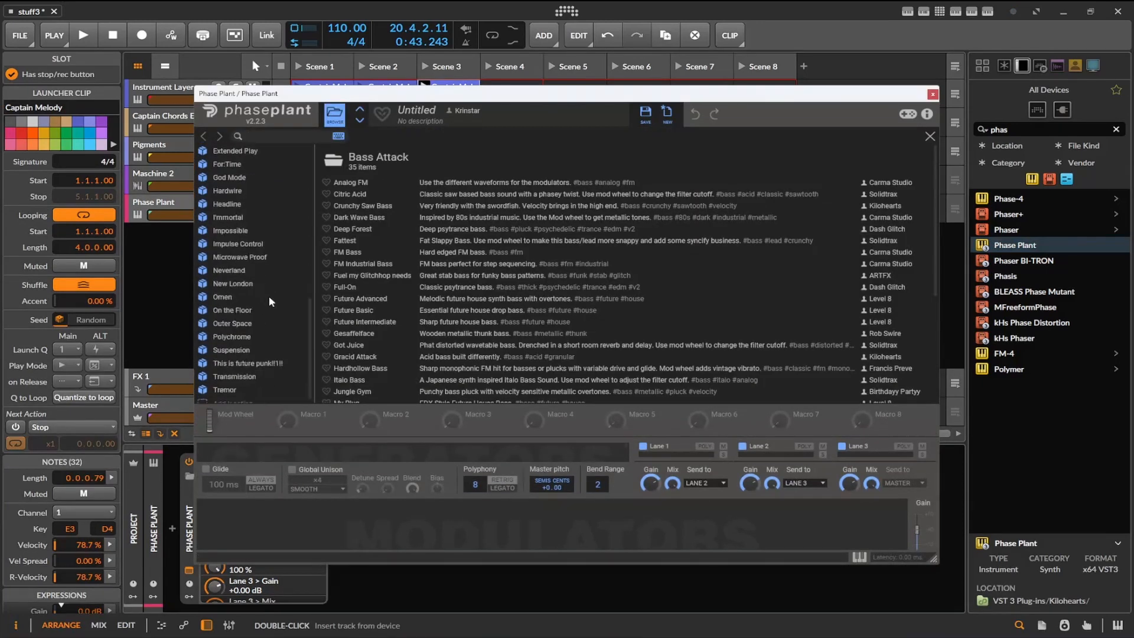
pyautogui.click(232, 295)
pyautogui.scroll(-2, 368, 300)
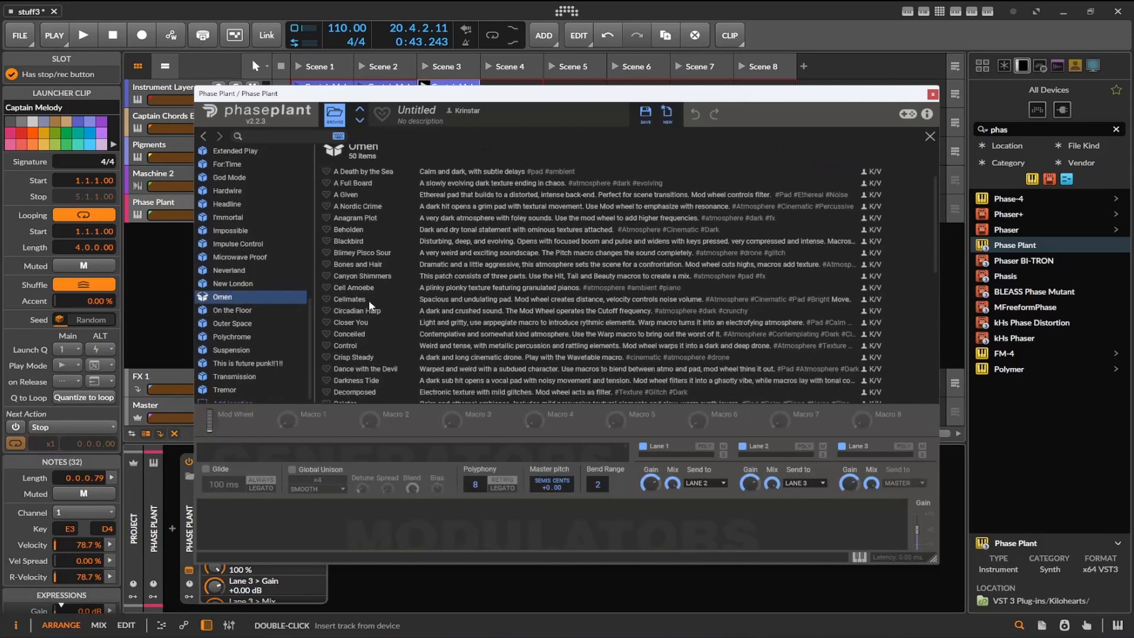
pyautogui.doubleClick(358, 242)
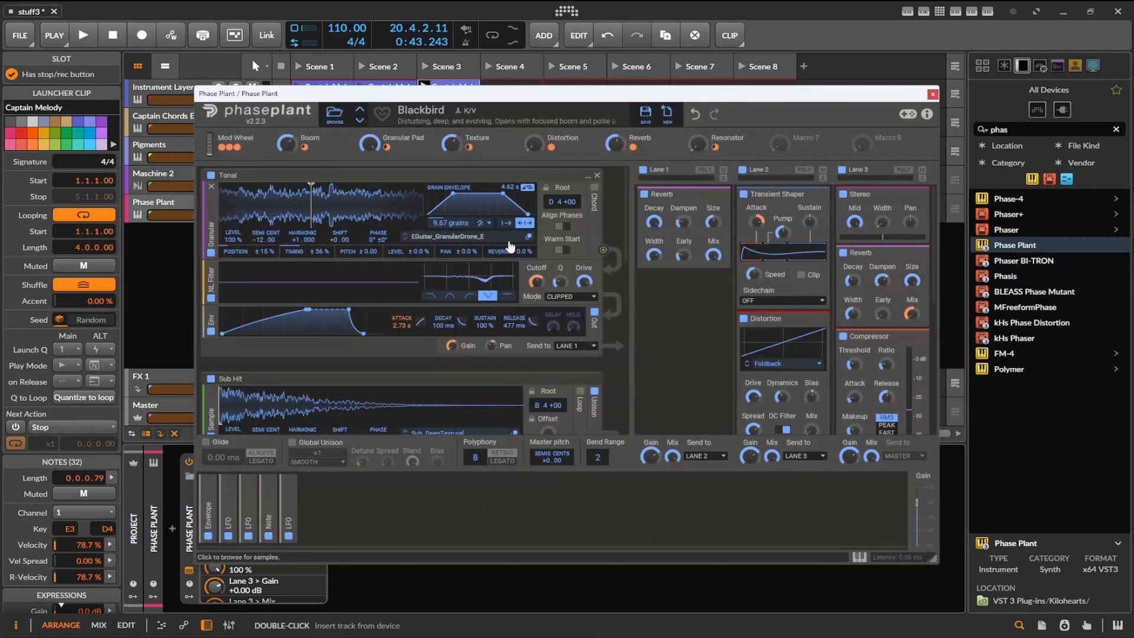
pyautogui.click(931, 93)
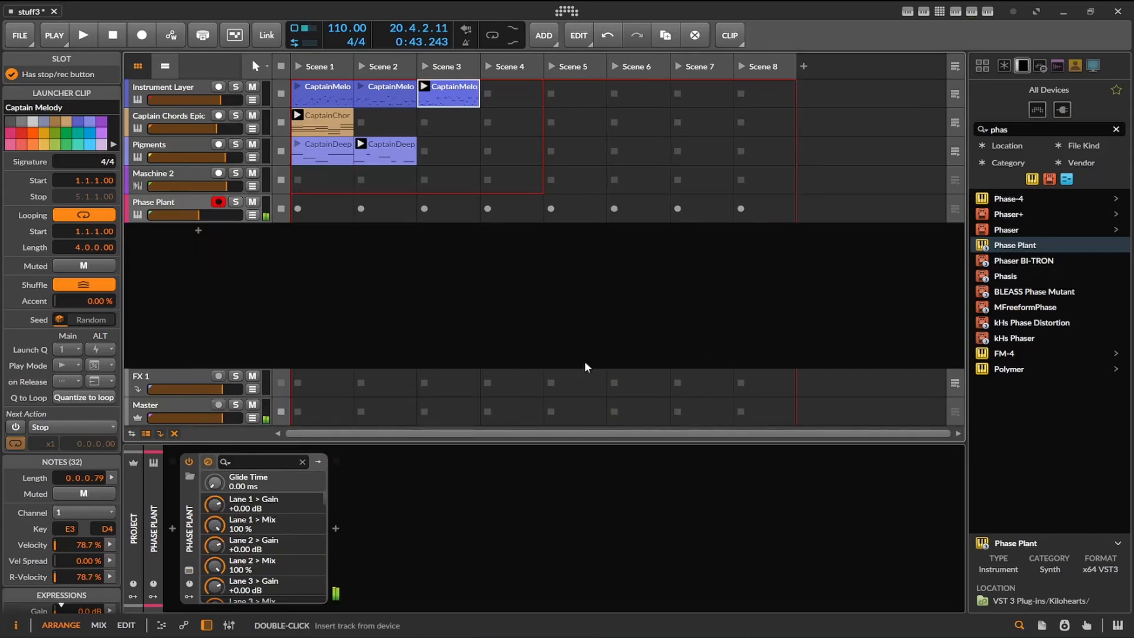
# Show the mixer, set the Phase Plant track's volume to about -10.7 dB, and map that volume to a controller
pyautogui.click(228, 625)
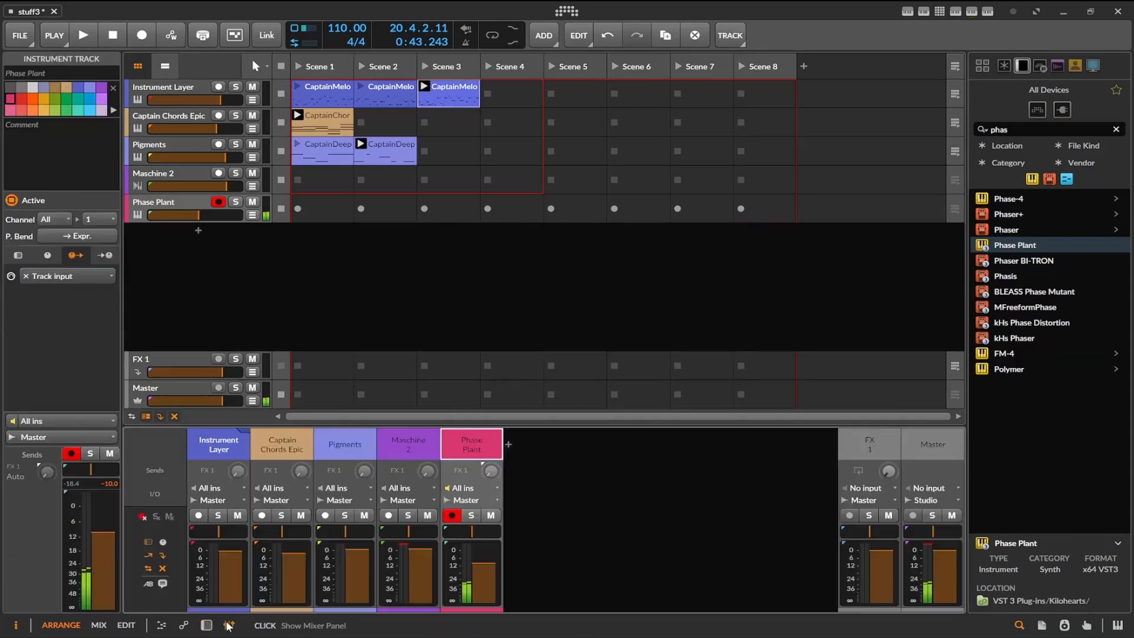
pyautogui.moveTo(476, 560); pyautogui.dragTo(477, 562)
pyautogui.rightClick(477, 562)
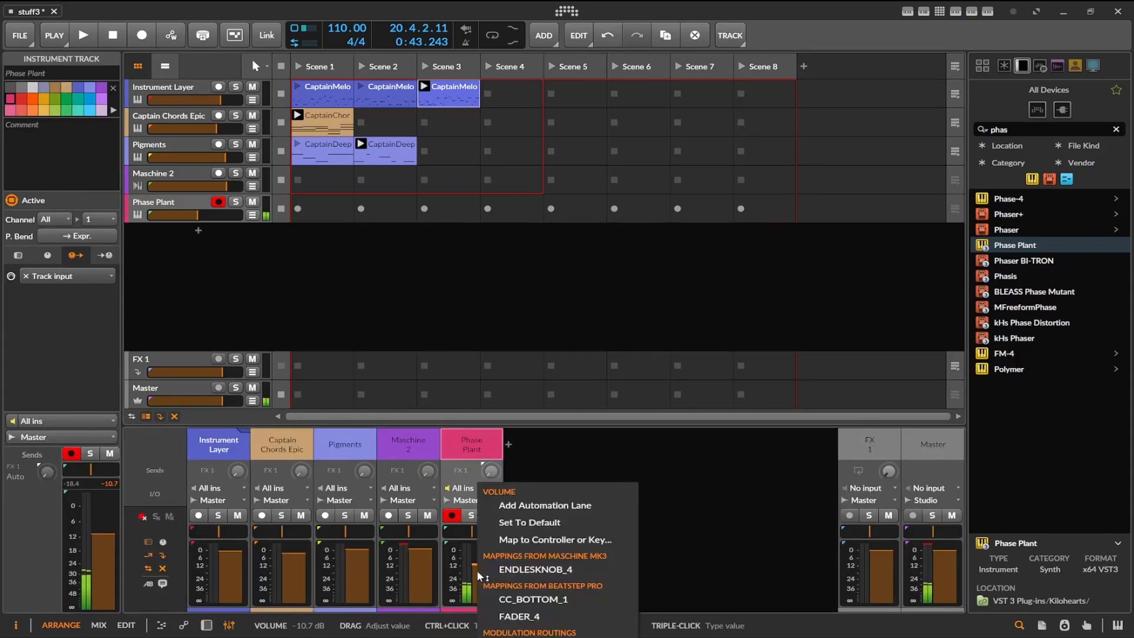
pyautogui.click(530, 539)
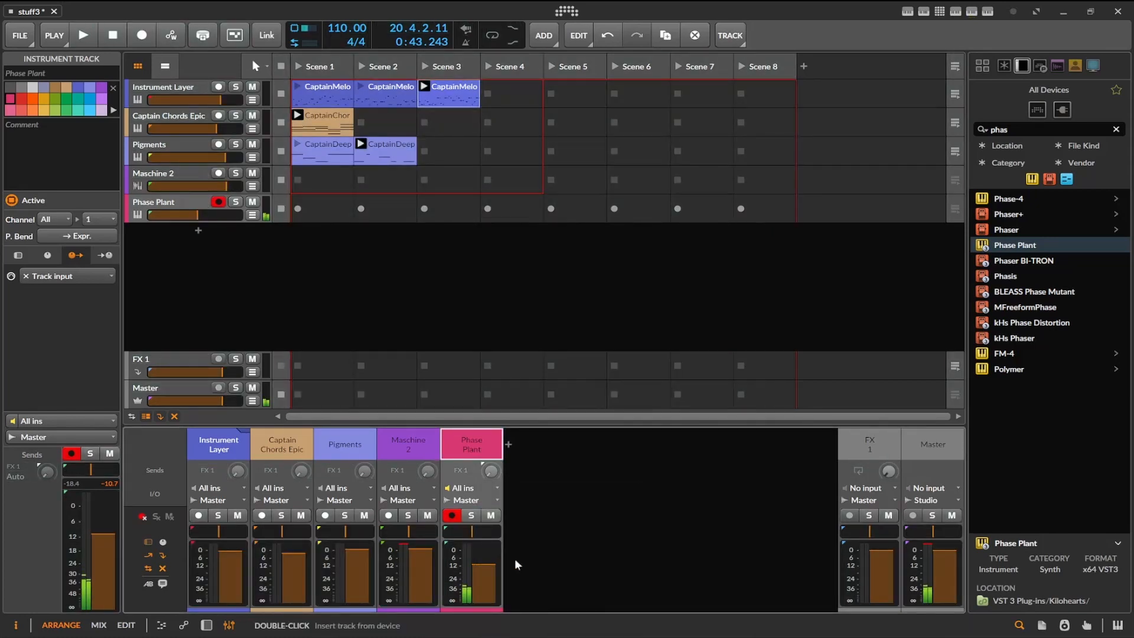
# Remove the BeatStep Pro C3 (Ch. 3) mapping from the Phase Plant track's volume and check the remaining mappings
pyautogui.rightClick(476, 567)
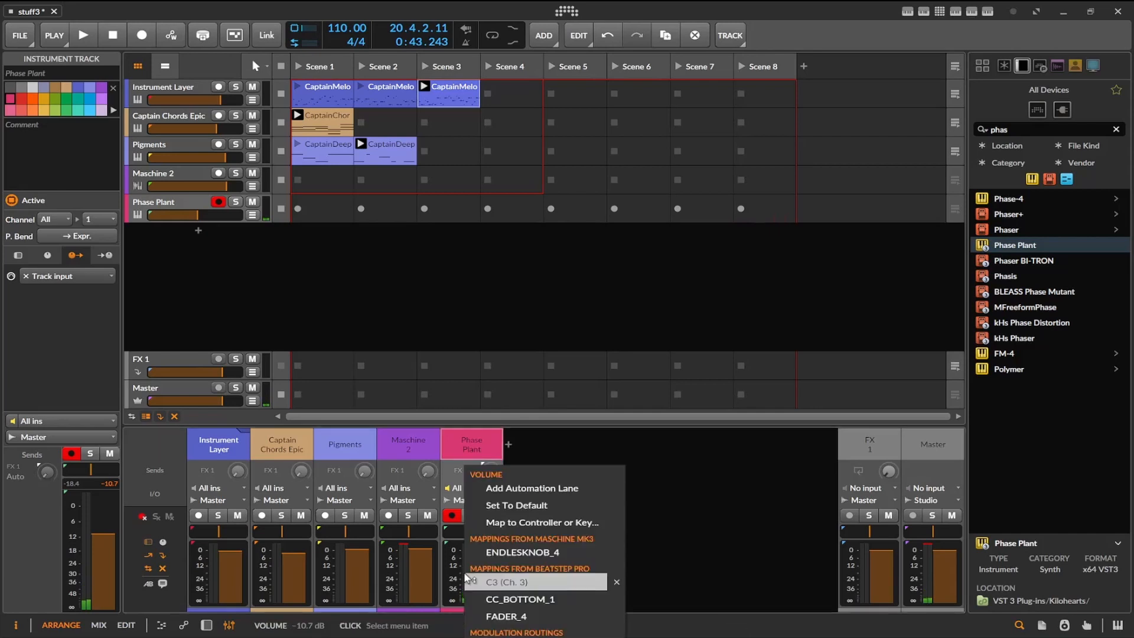
pyautogui.click(615, 582)
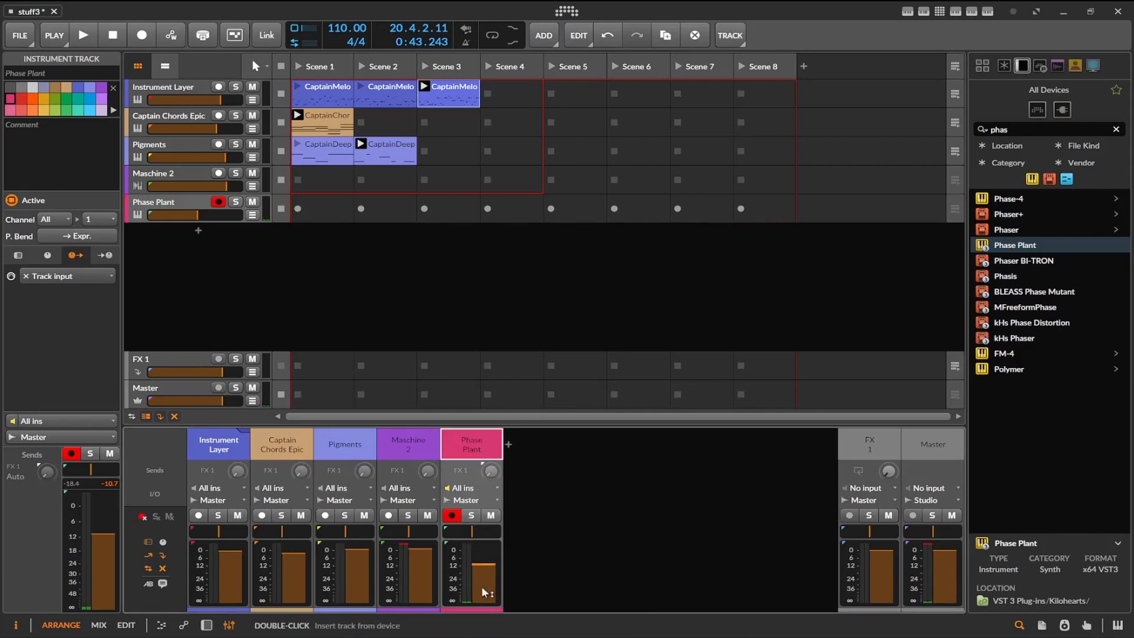
pyautogui.rightClick(487, 581)
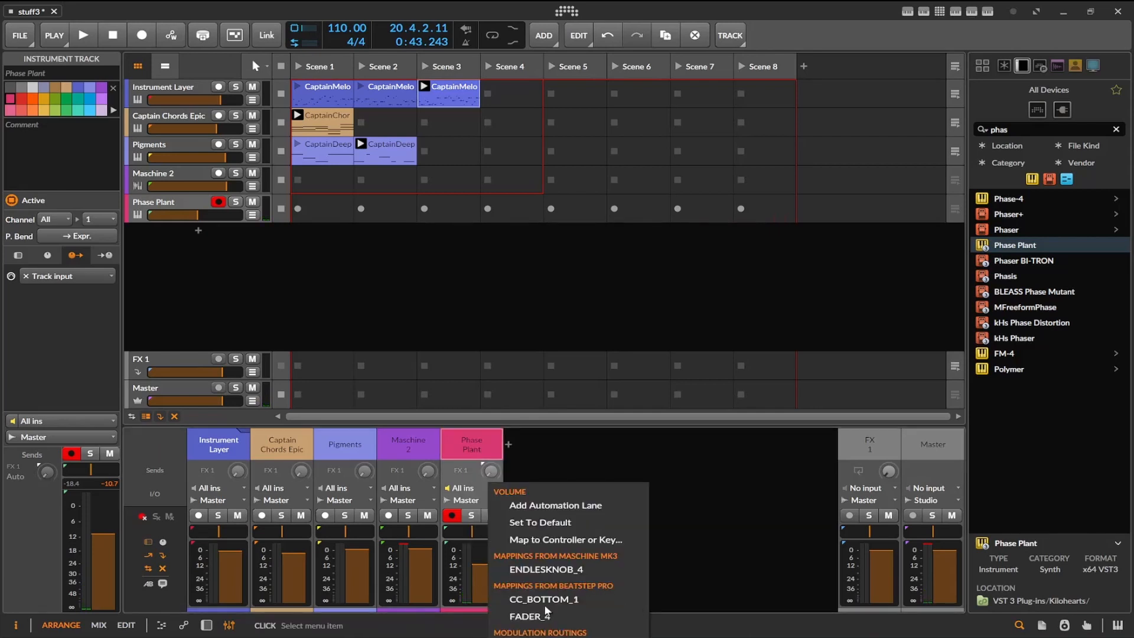
pyautogui.click(474, 576)
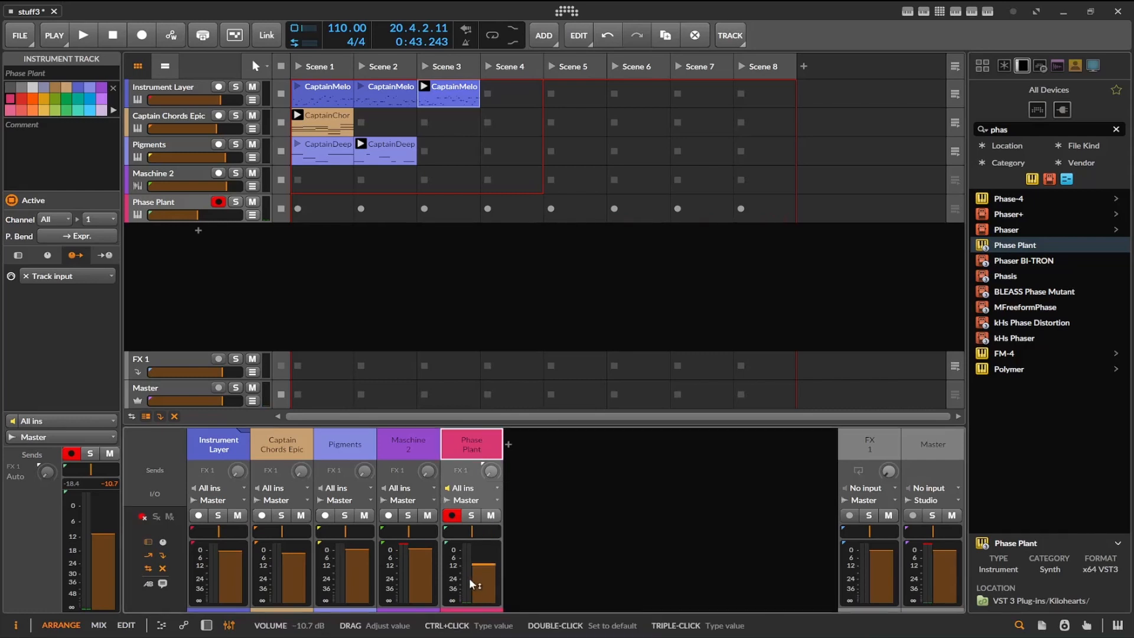
pyautogui.rightClick(470, 572)
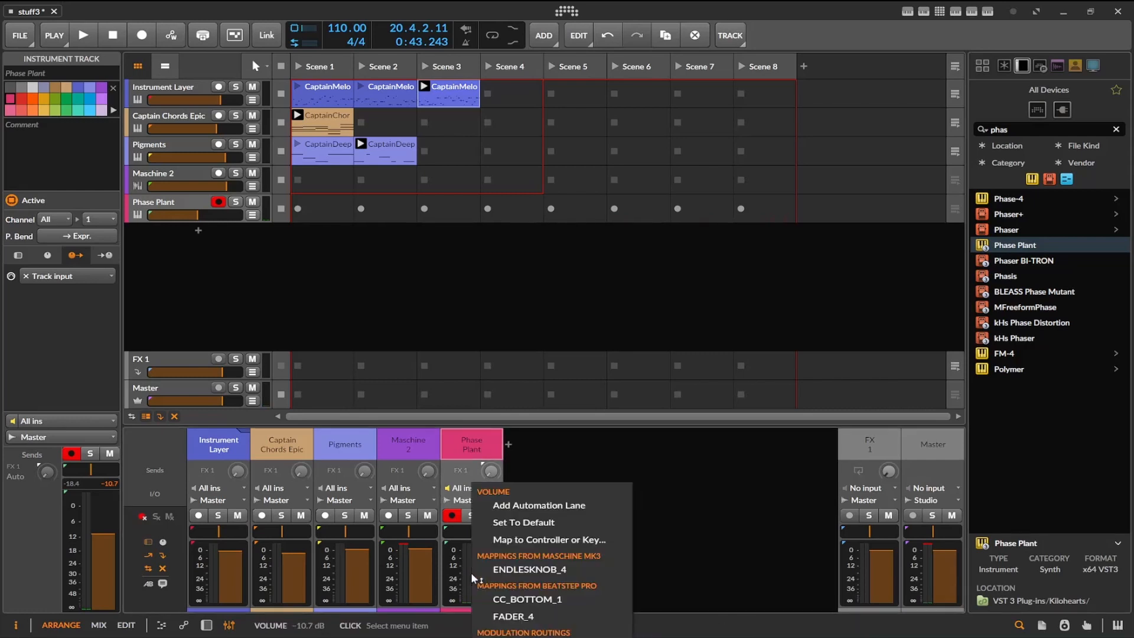
pyautogui.click(505, 540)
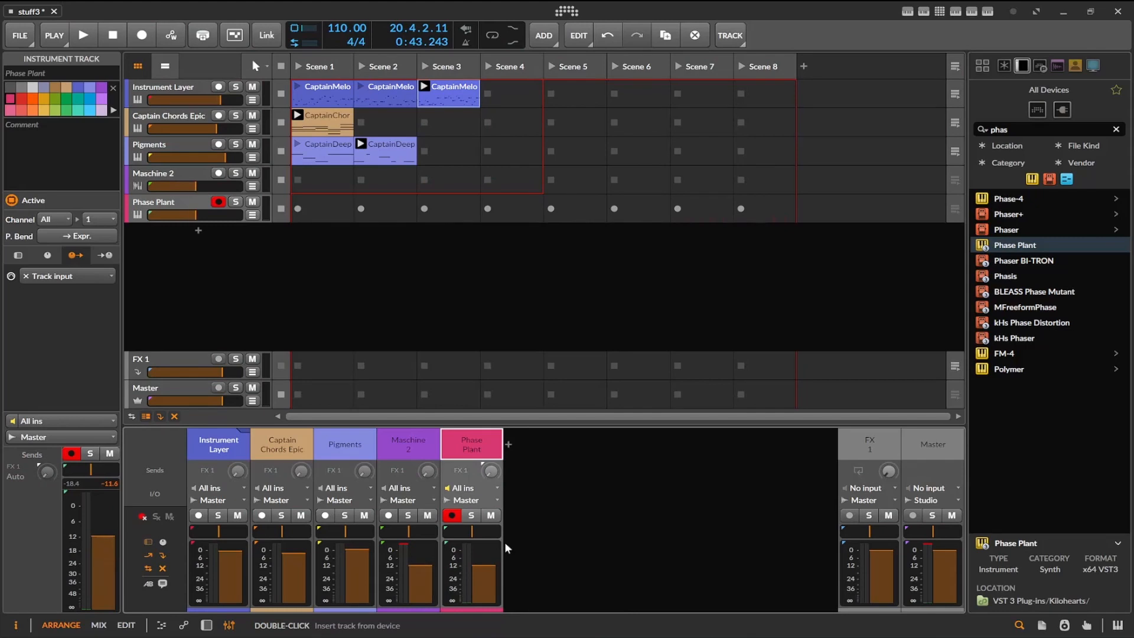
pyautogui.rightClick(485, 566)
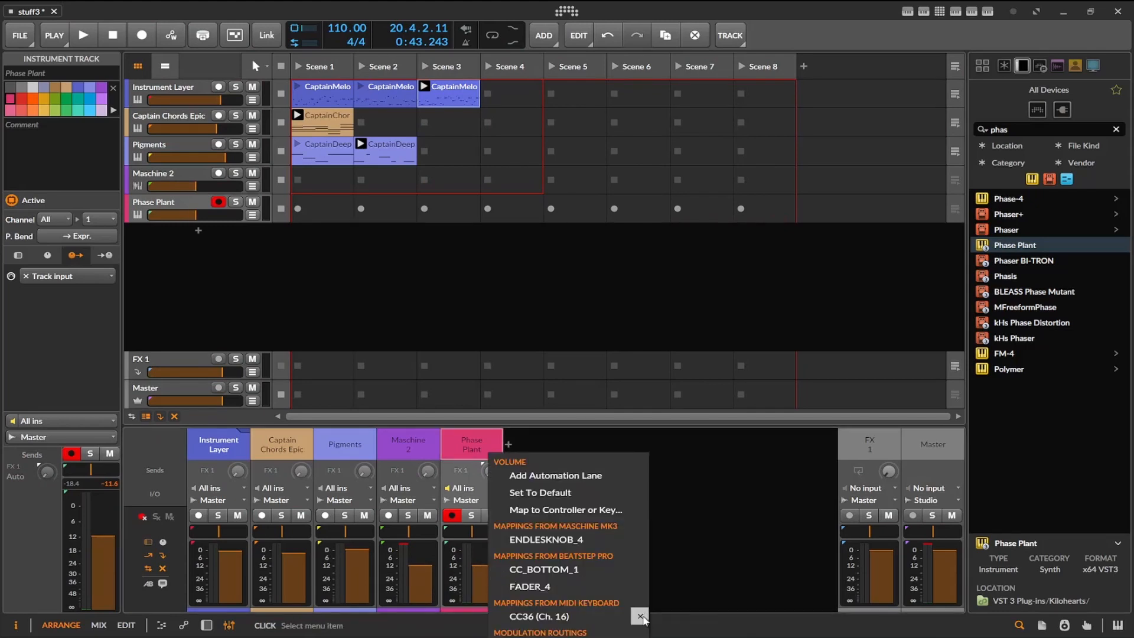
pyautogui.click(641, 616)
# Map the Phase Plant track's volume to a hardware controller and start playback to try it in the mix
pyautogui.rightClick(494, 578)
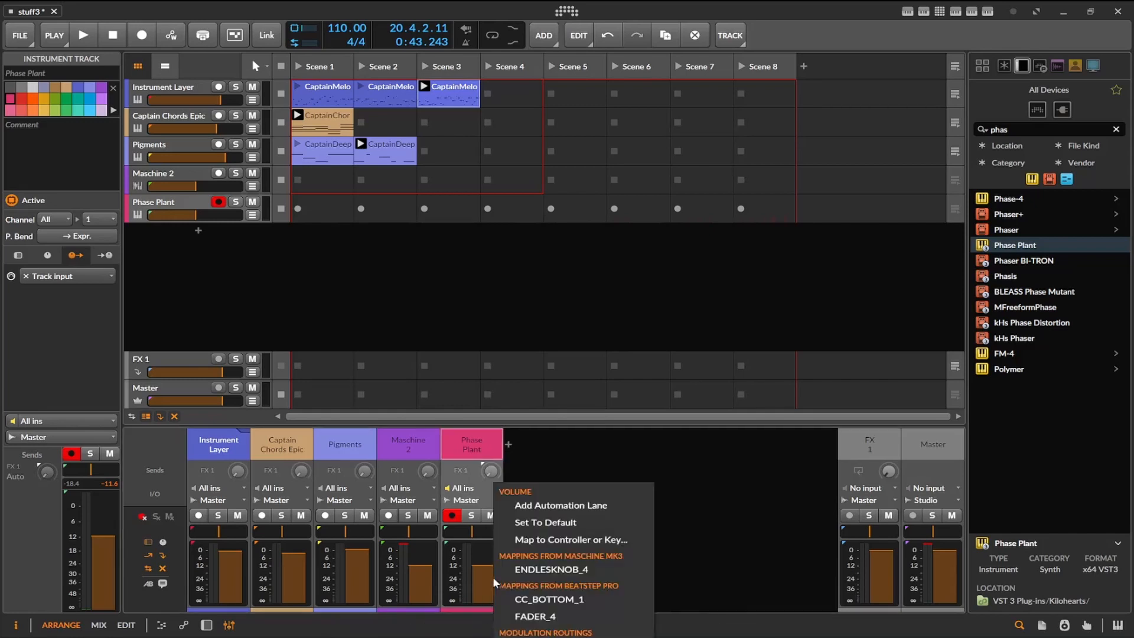
pyautogui.click(606, 537)
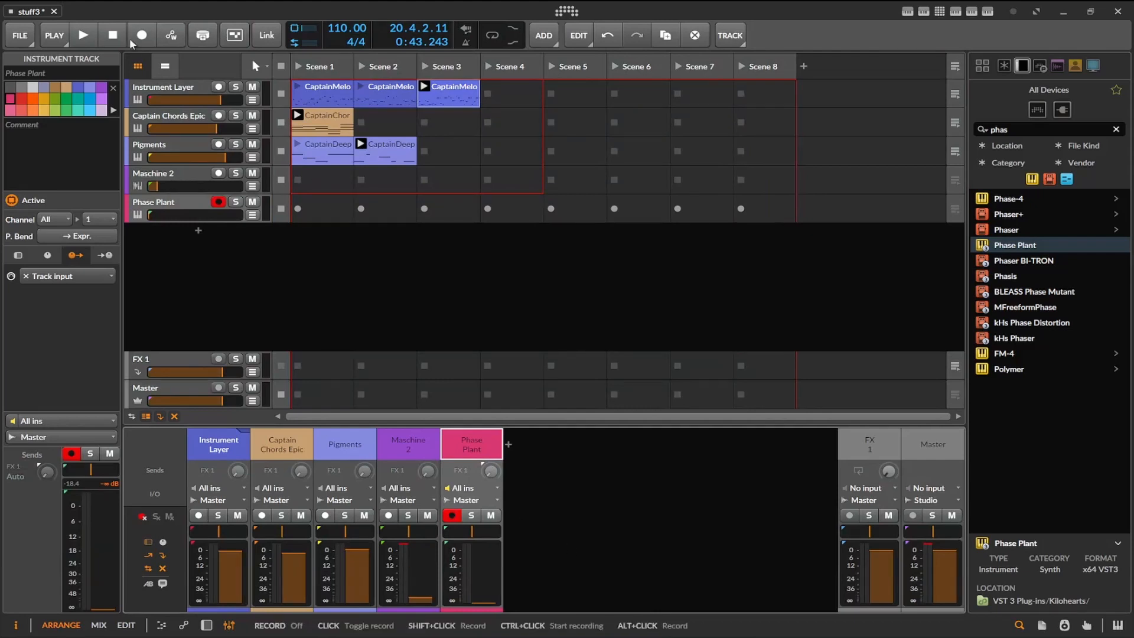
pyautogui.click(82, 37)
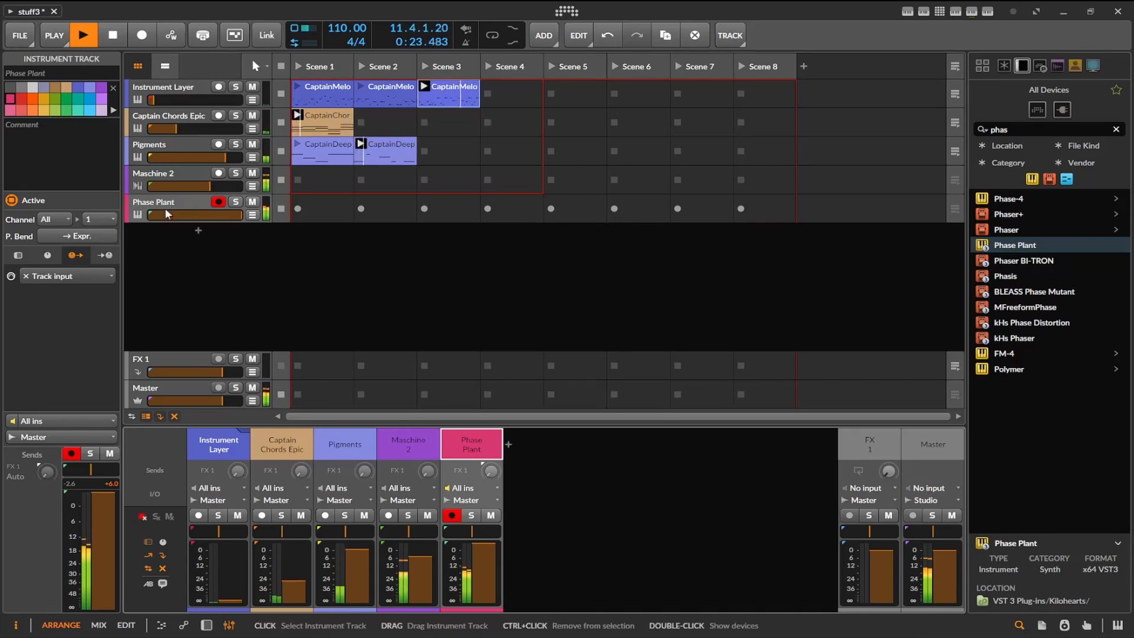
# Open Phase Plant's plug-in window and step forward through the presets from Blackbird to Conceiled, auditioning each during playback
pyautogui.click(206, 625)
pyautogui.click(189, 570)
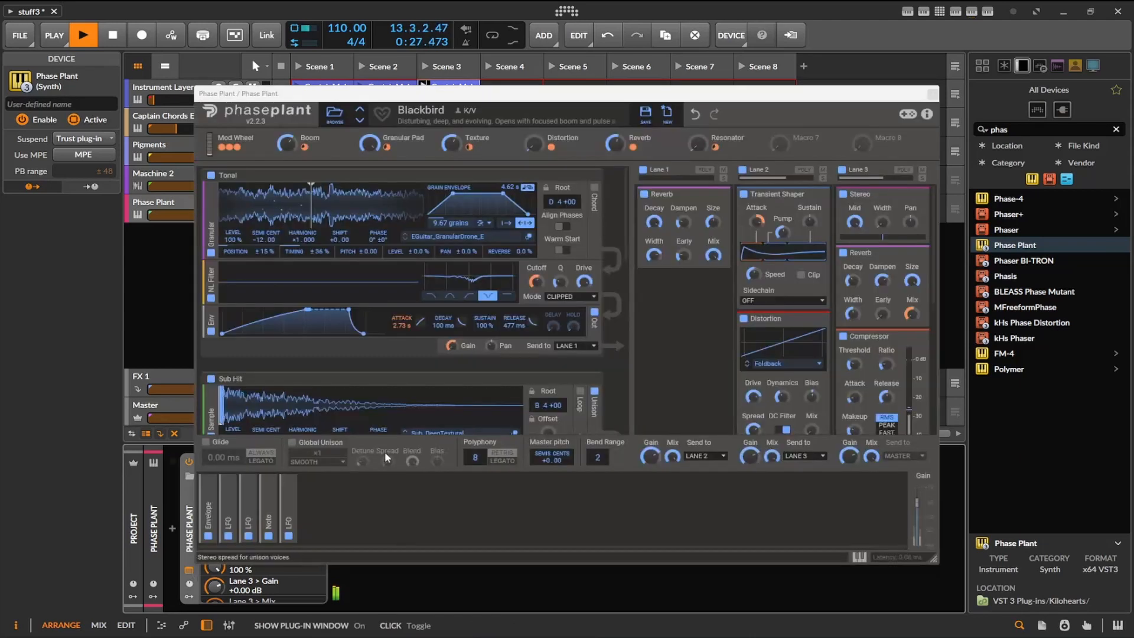
pyautogui.click(363, 124)
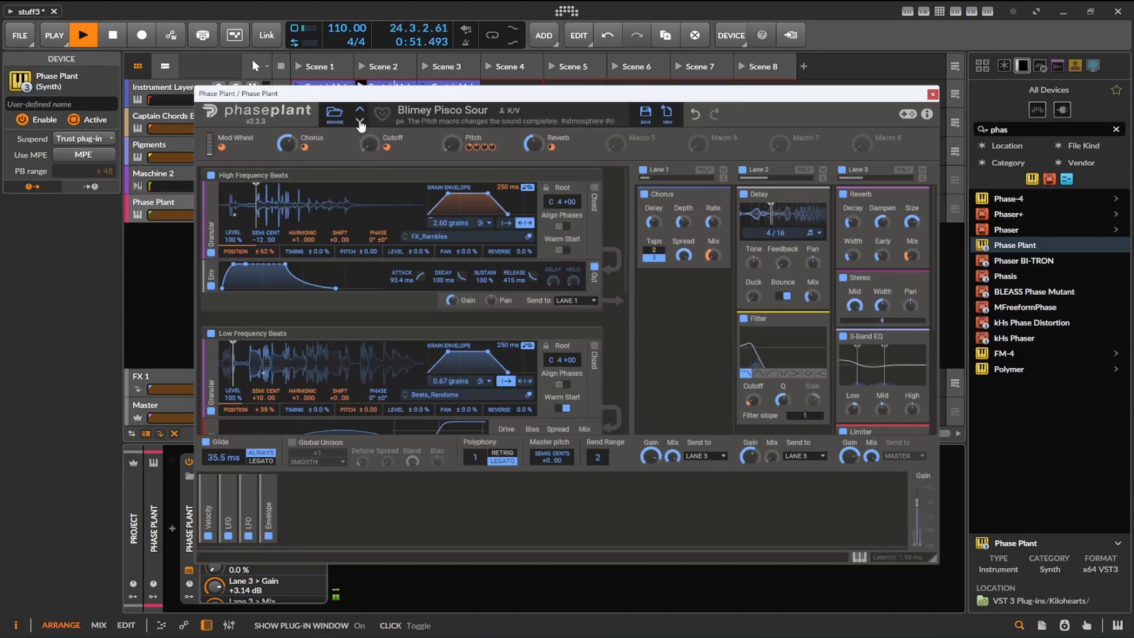
pyautogui.click(360, 122)
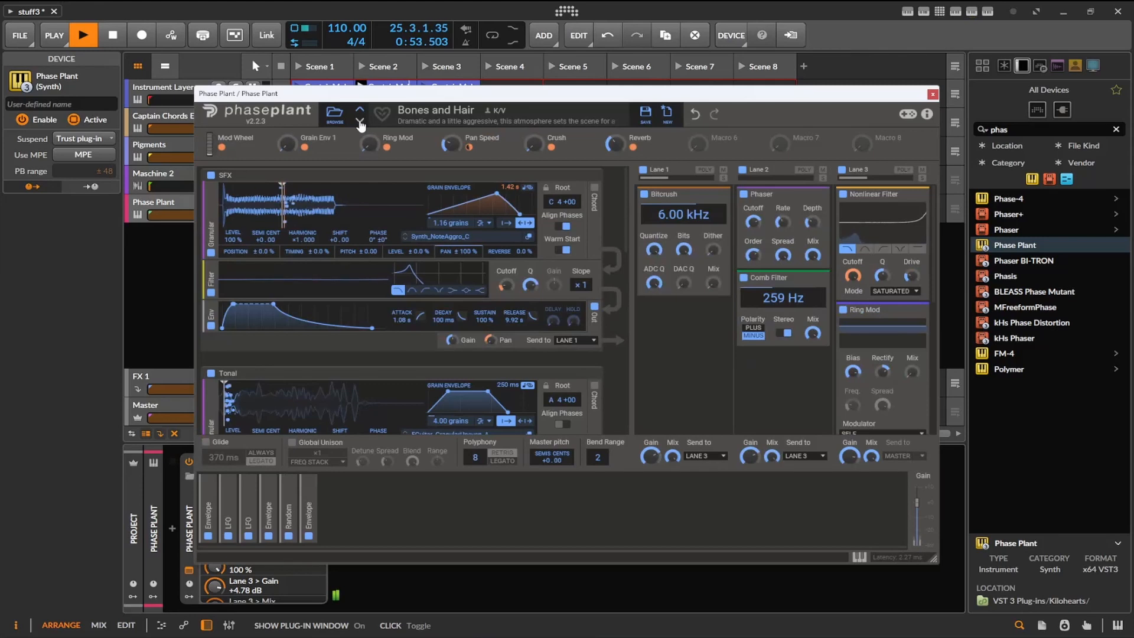
pyautogui.click(360, 121)
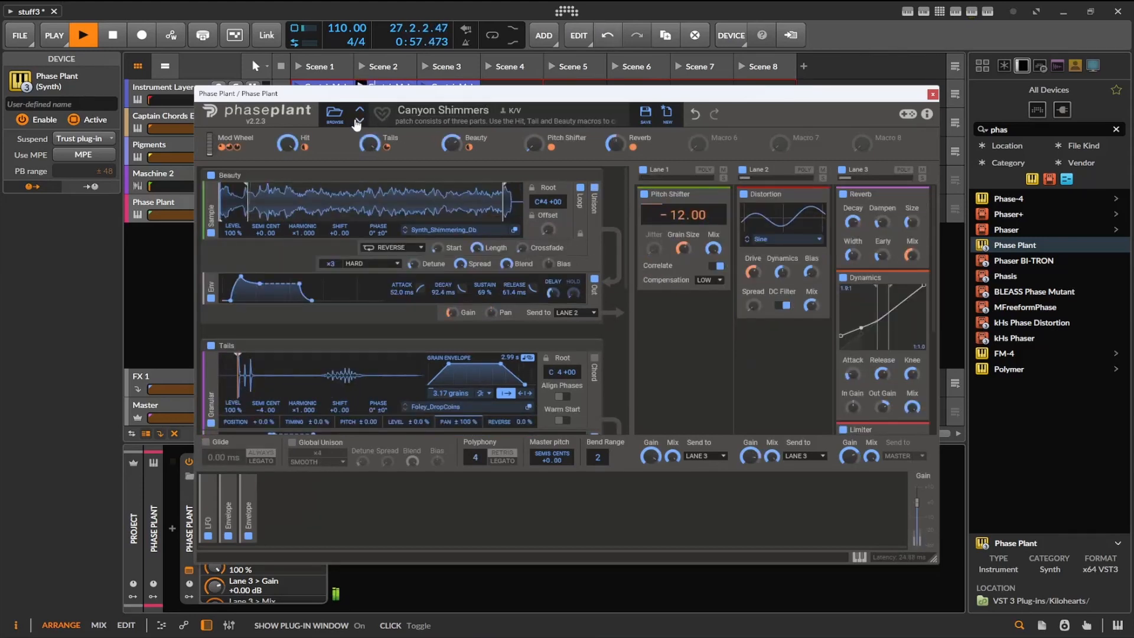
pyautogui.click(358, 122)
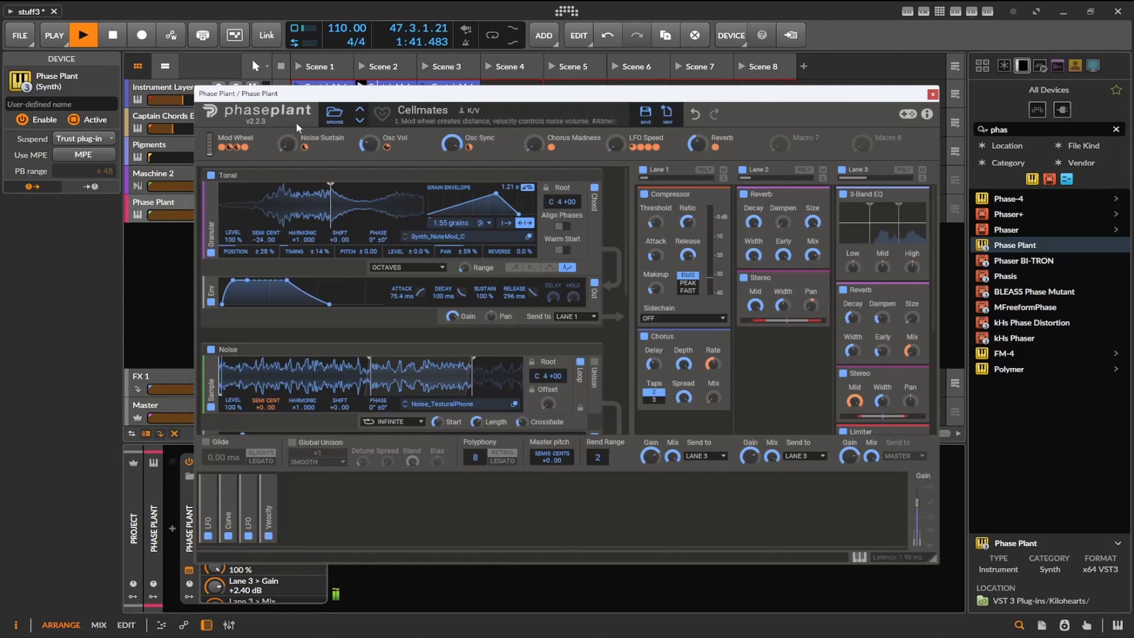
pyautogui.click(360, 120)
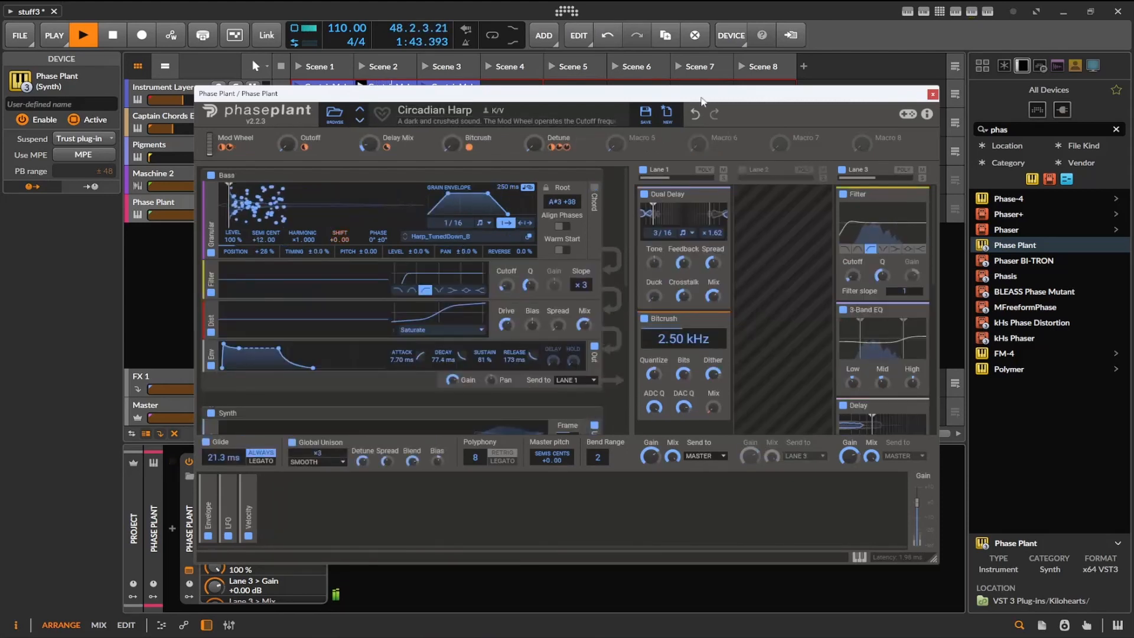
pyautogui.click(359, 120)
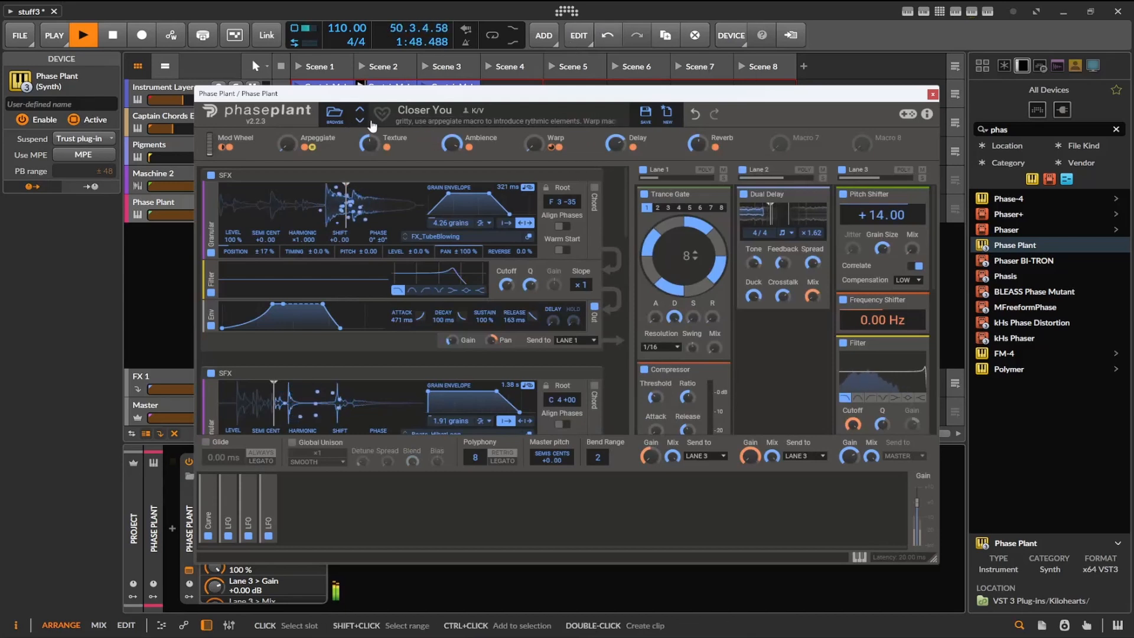
pyautogui.click(359, 120)
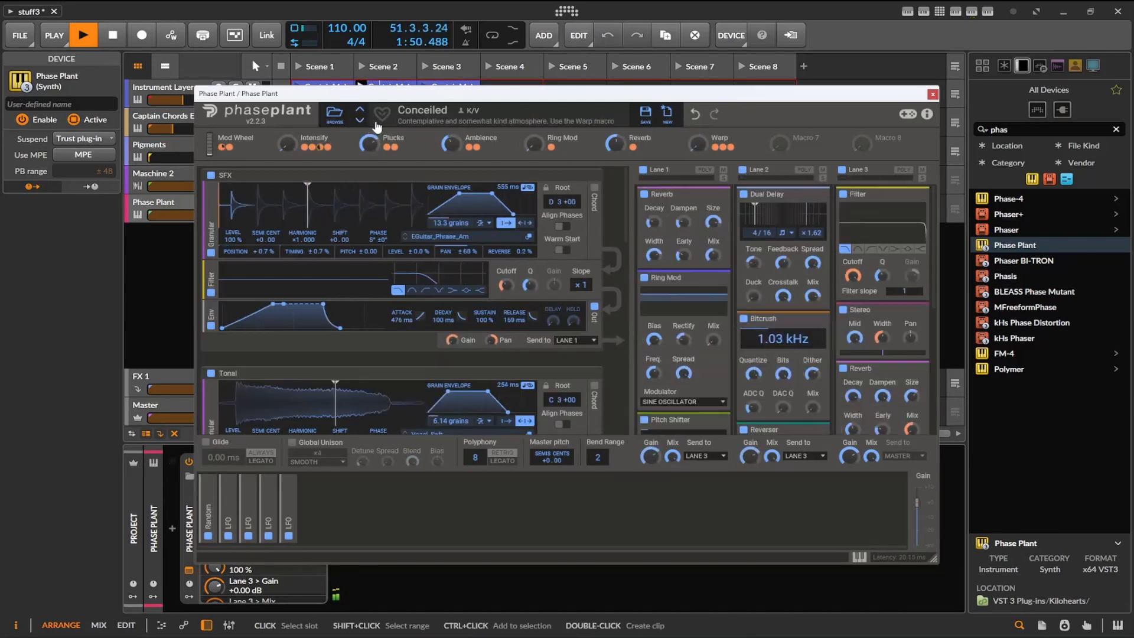